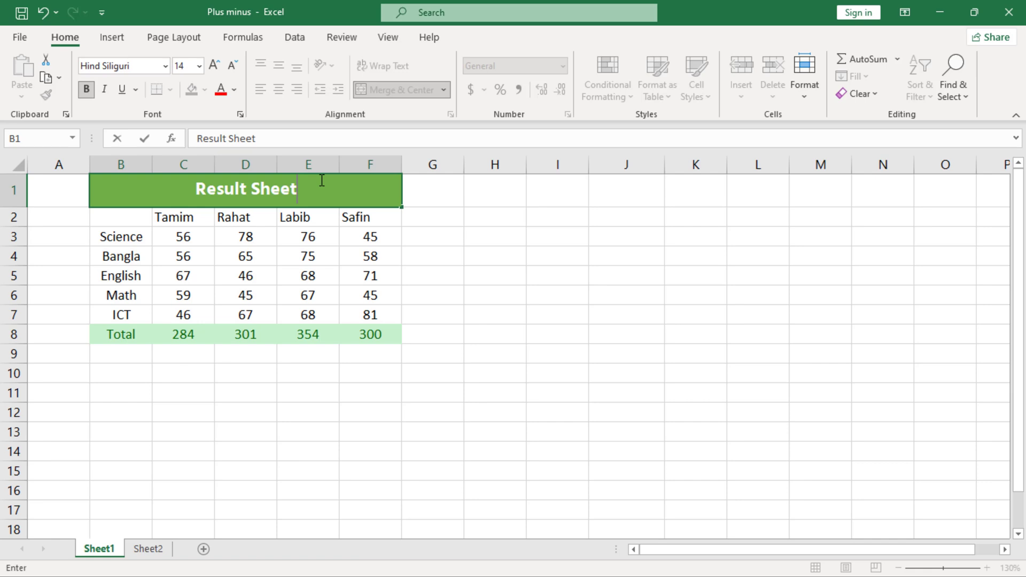
# - Calculate the average of the first student's marks in C9 with the formula =AVERAGE(C3:C7)
pyautogui.click(113, 356)
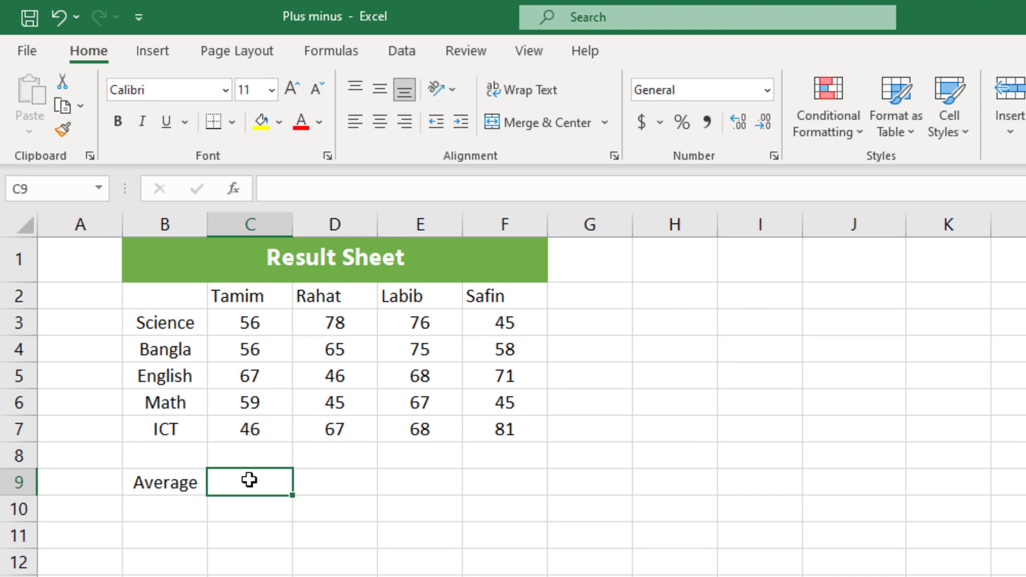
pyautogui.doubleClick(181, 353)
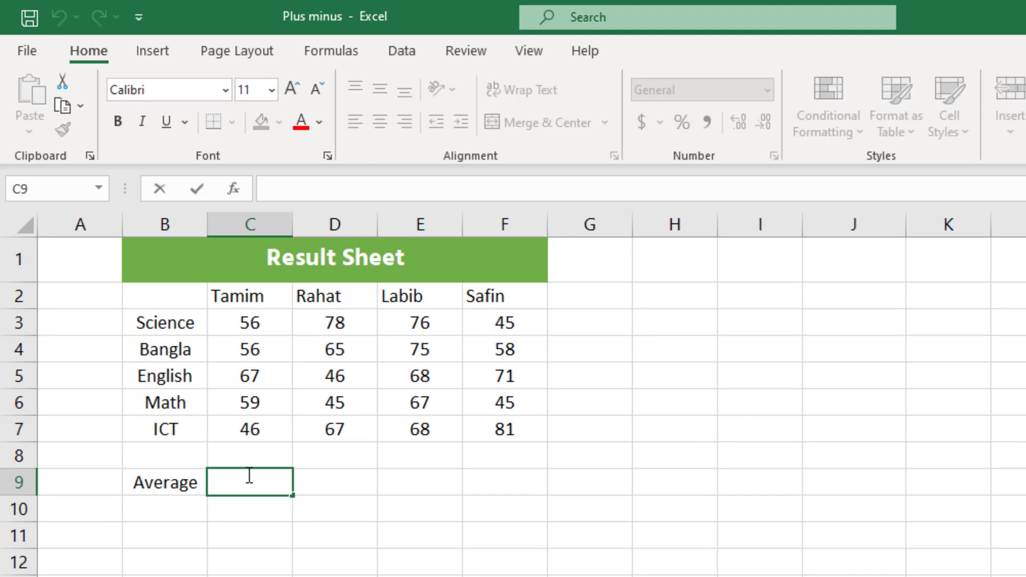
pyautogui.write('=')
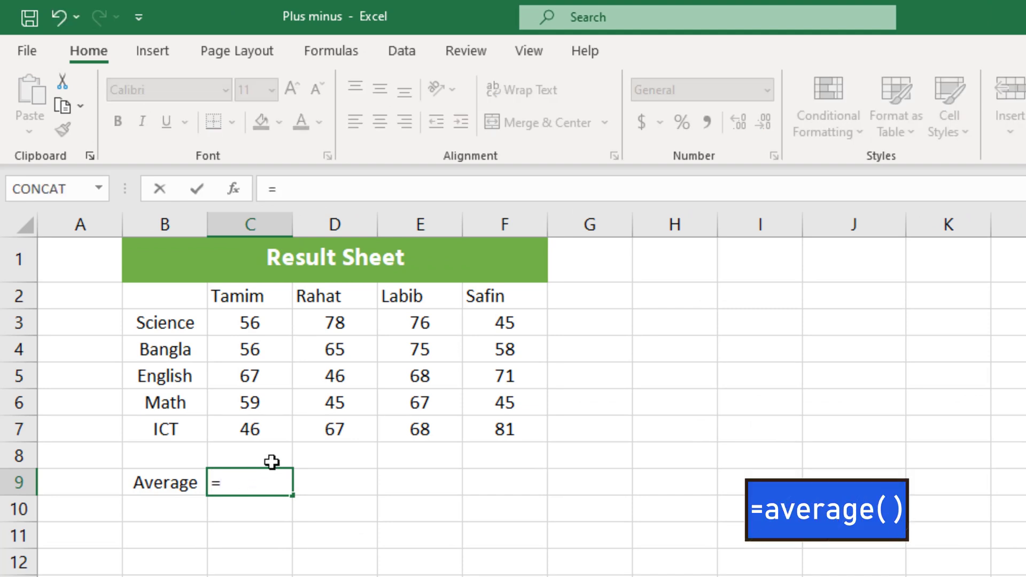
pyautogui.write('av')
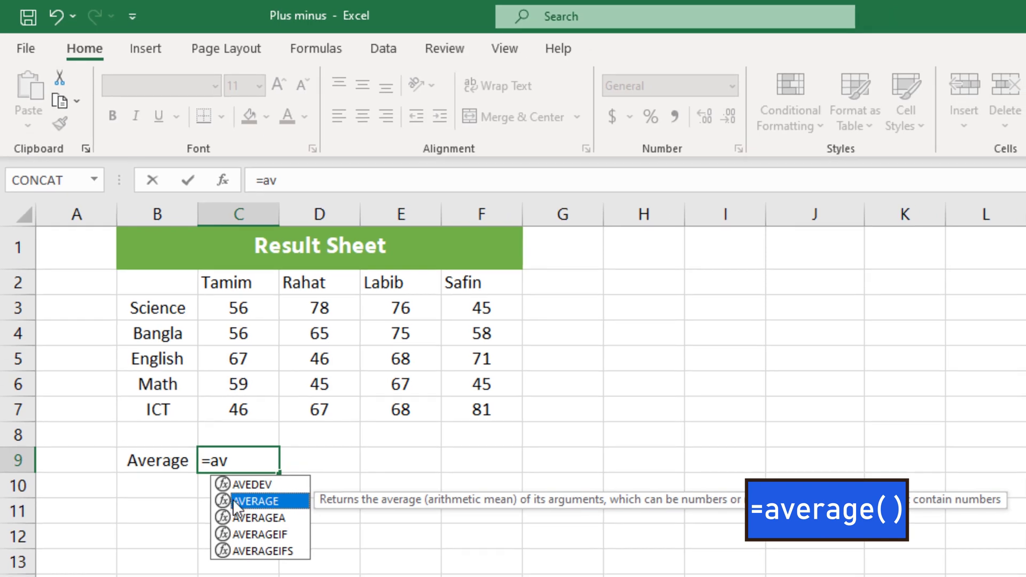
pyautogui.doubleClick(261, 500)
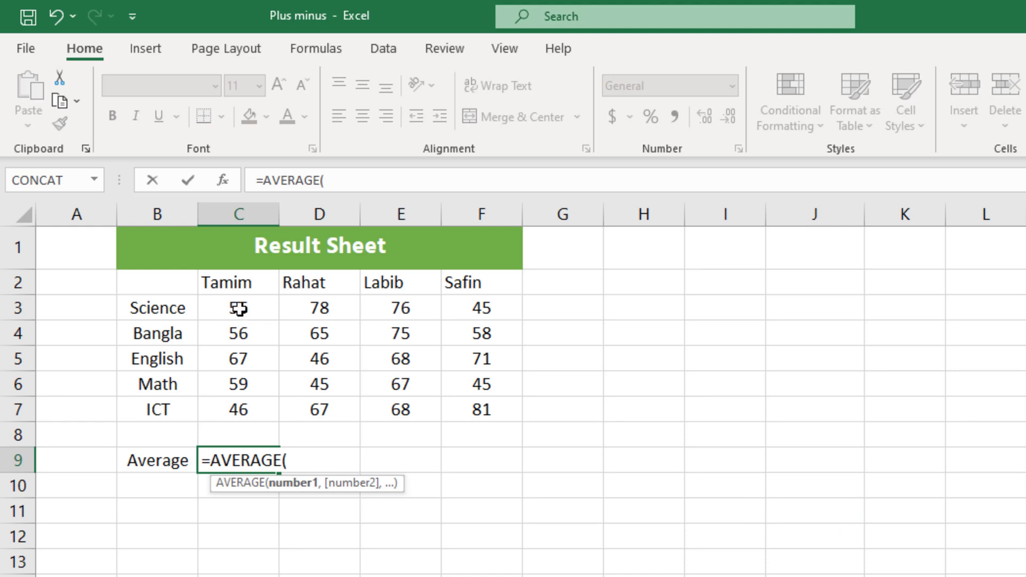
pyautogui.moveTo(244, 308); pyautogui.dragTo(246, 416)
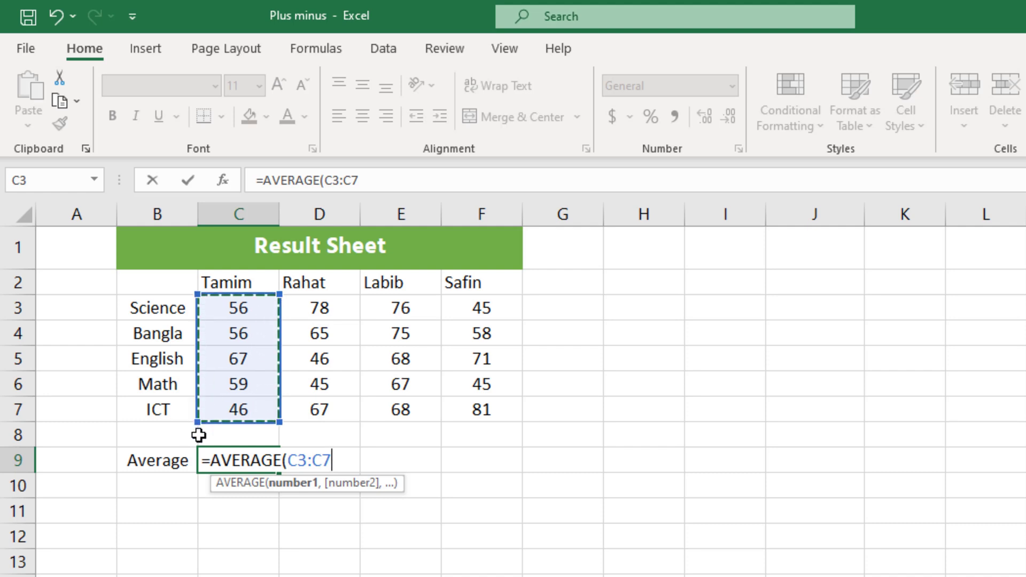
pyautogui.write(')')
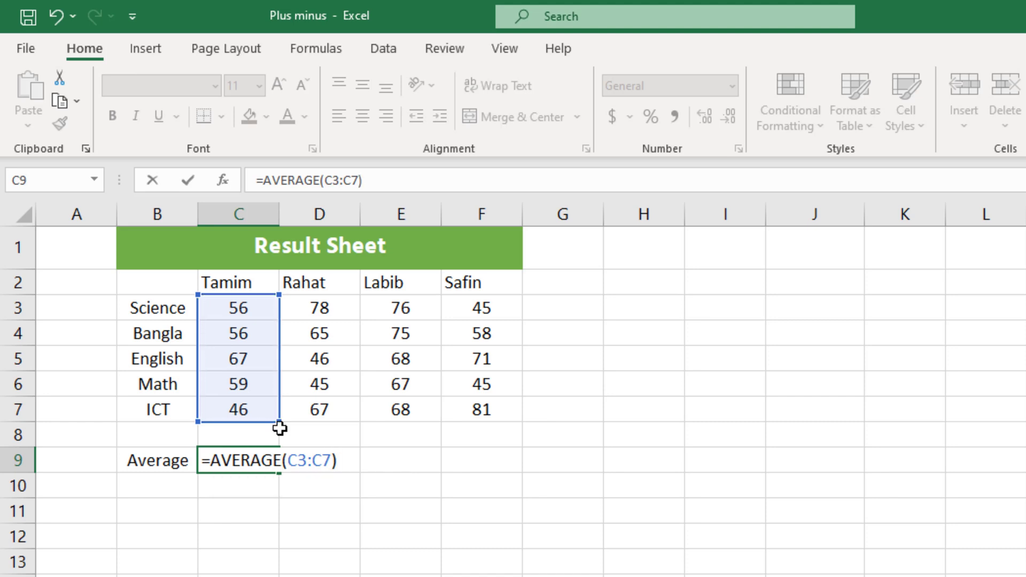
pyautogui.press('Return')
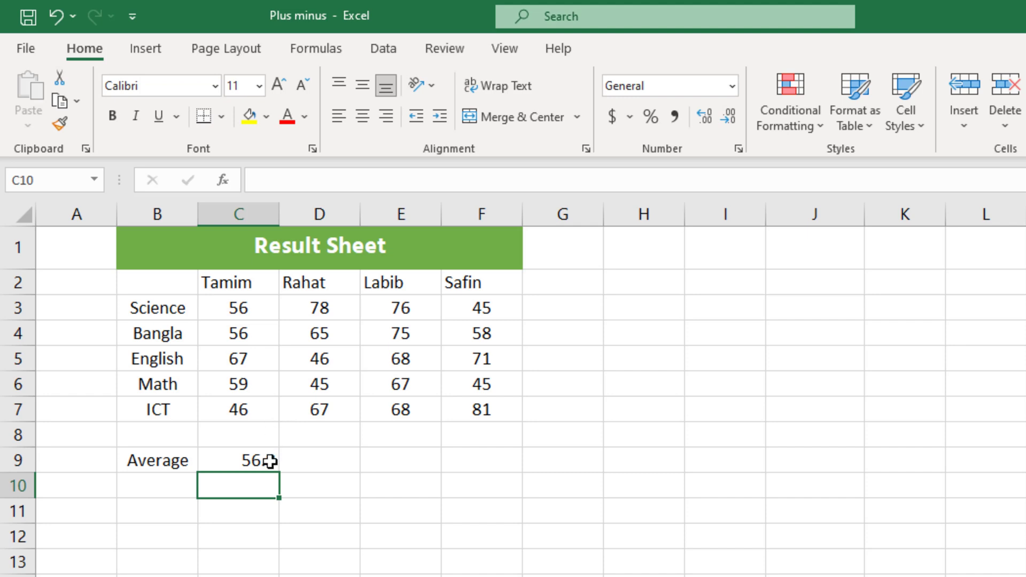
# - Examine the average in C9, the subject names in B3:B7 and the range used by the AVERAGE formula
pyautogui.click(270, 460)
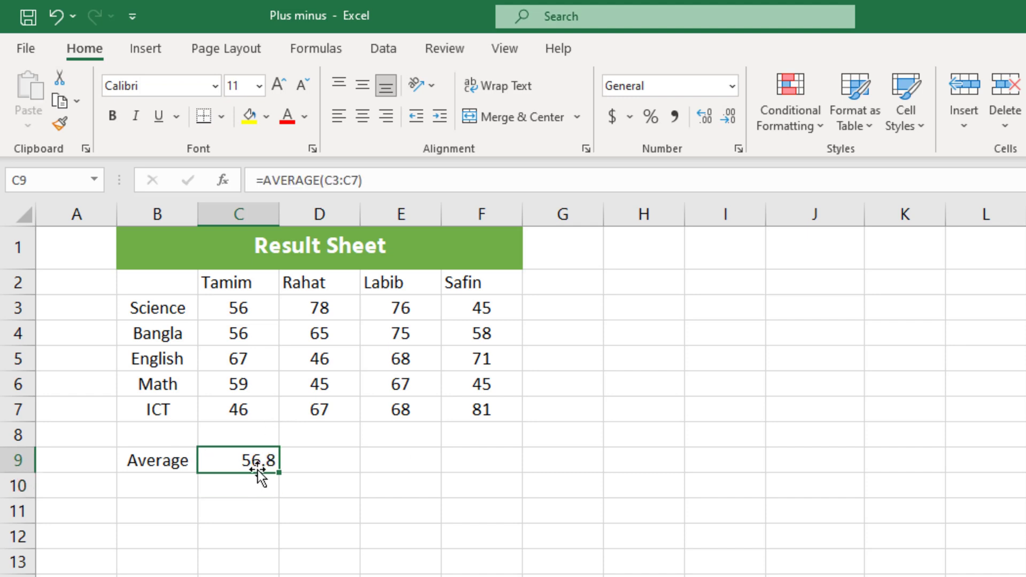
pyautogui.click(228, 283)
pyautogui.click(181, 314)
pyautogui.click(167, 339)
pyautogui.click(168, 359)
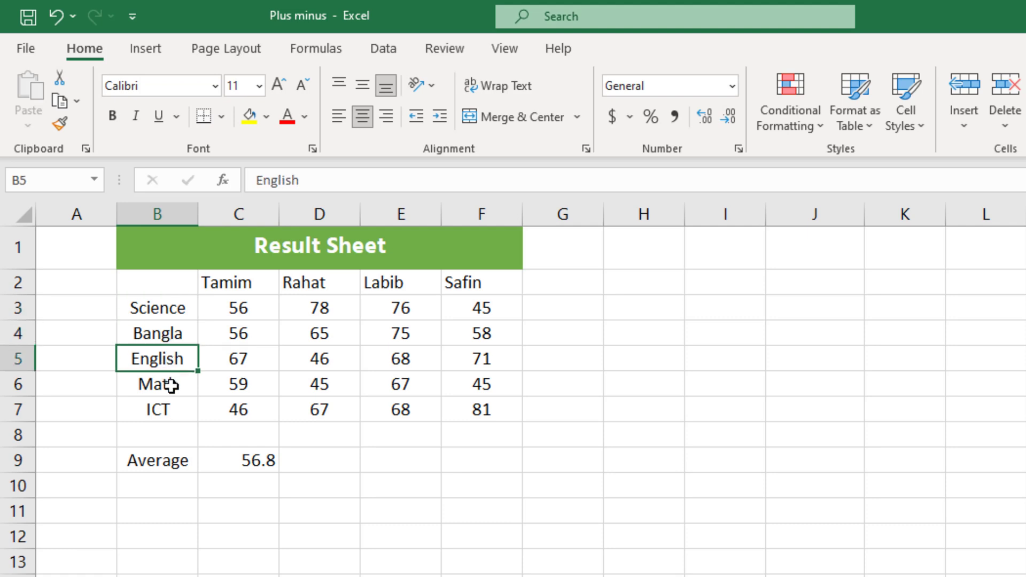
pyautogui.click(171, 384)
pyautogui.click(167, 412)
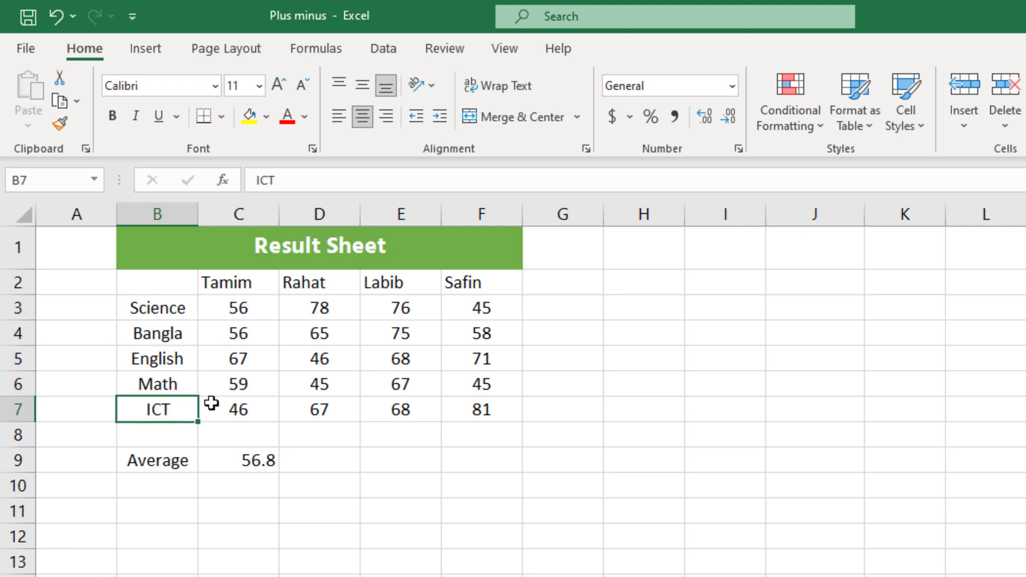
pyautogui.click(156, 306)
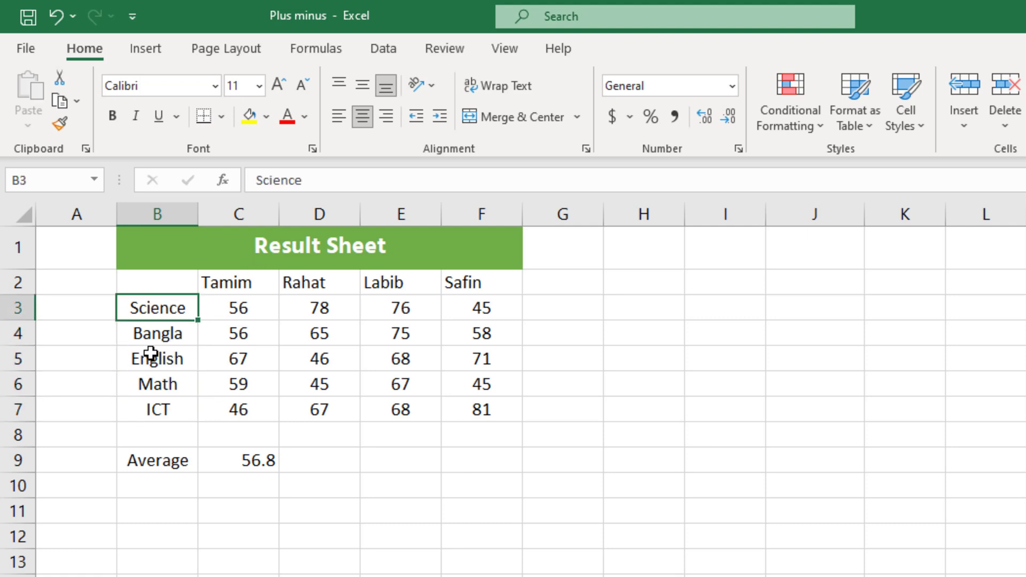
pyautogui.click(167, 334)
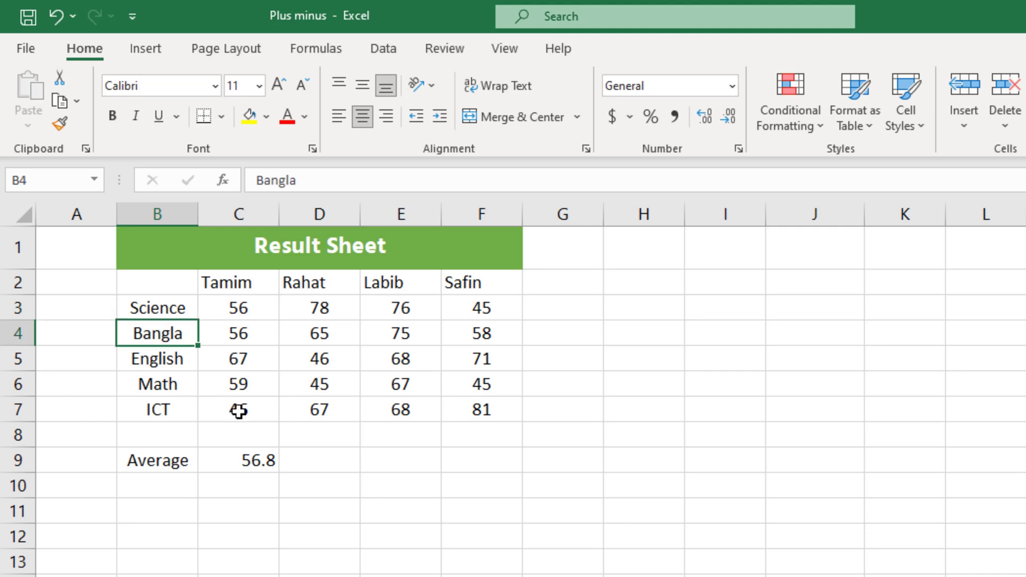
pyautogui.click(258, 462)
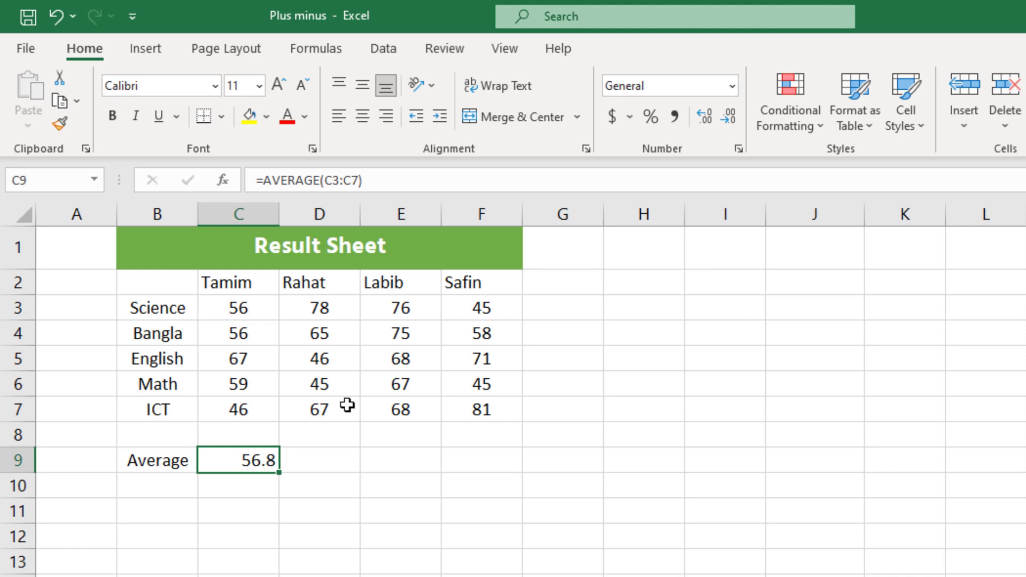
pyautogui.moveTo(384, 180); pyautogui.dragTo(255, 180)
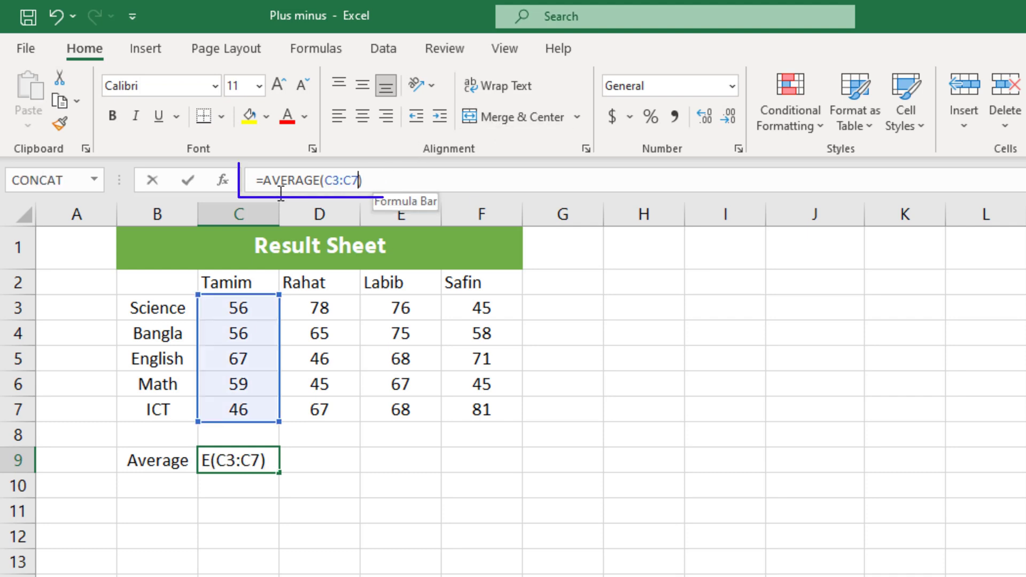
pyautogui.click(434, 181)
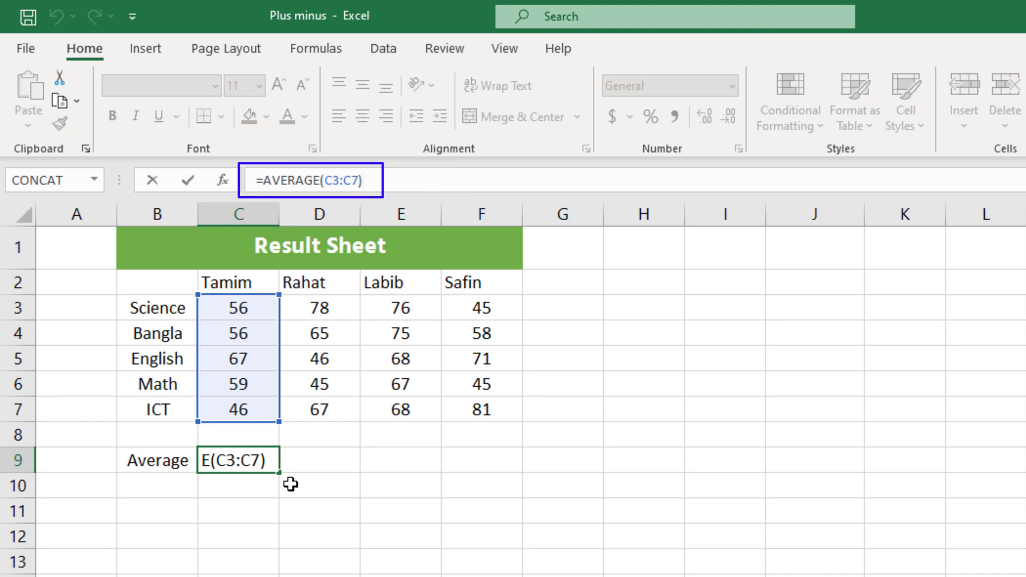
pyautogui.hotkey('ctrl', 'Return')
# - Fill the AVERAGE formula from C9 across to F9 for the remaining students
pyautogui.click(327, 460)
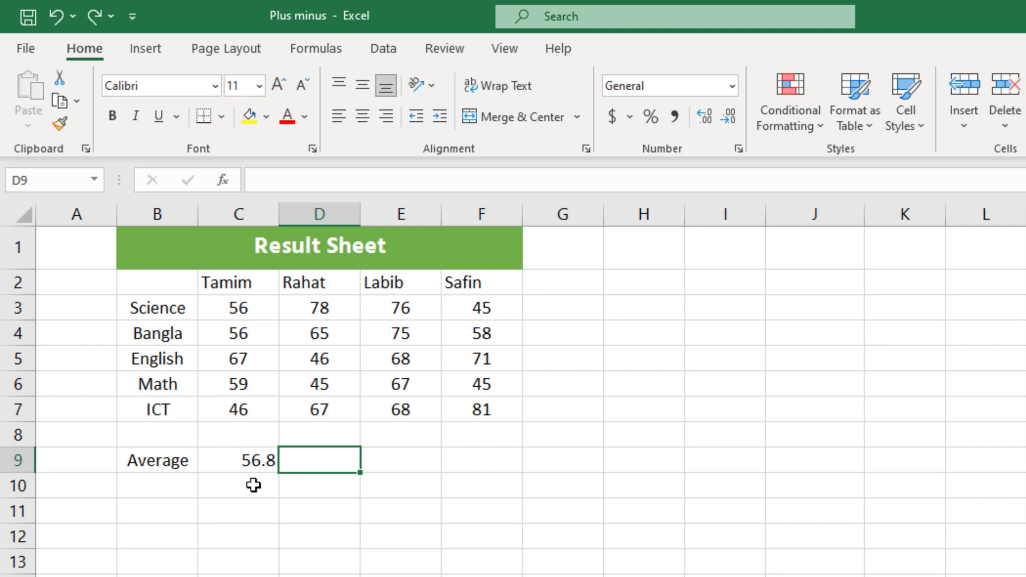
pyautogui.click(253, 463)
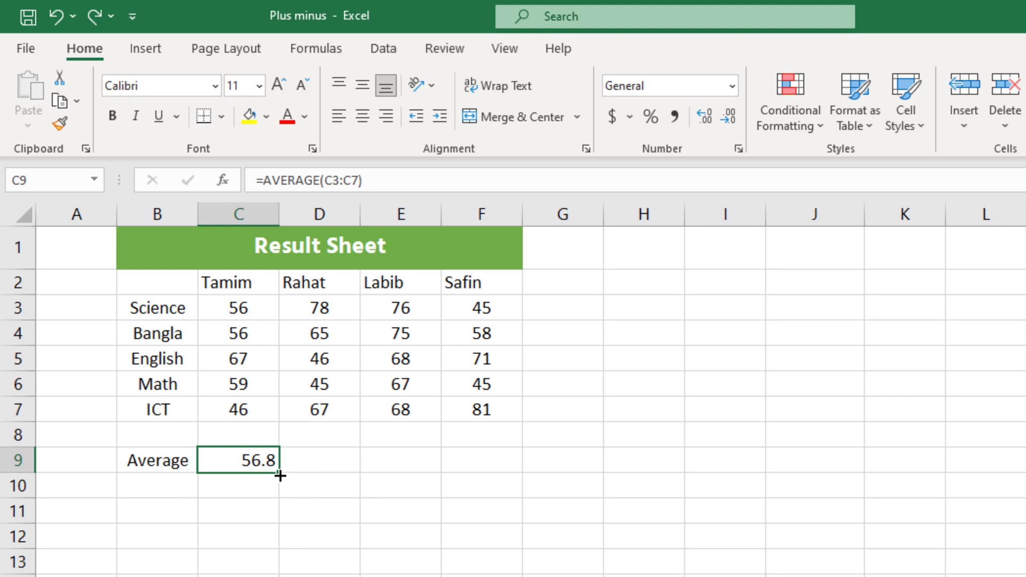
pyautogui.moveTo(279, 473); pyautogui.dragTo(499, 469)
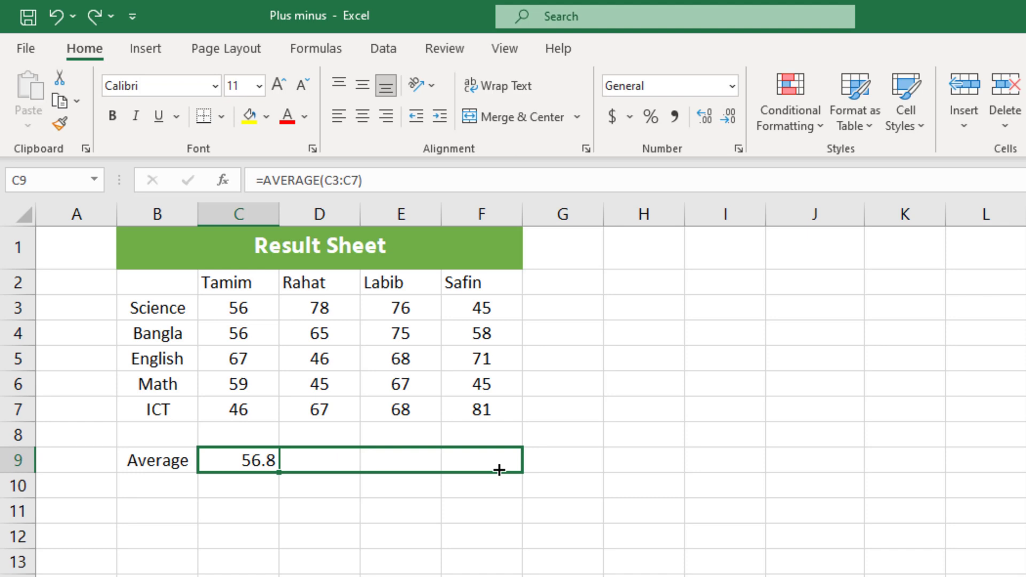
pyautogui.moveTo(499, 470); pyautogui.dragTo(498, 468)
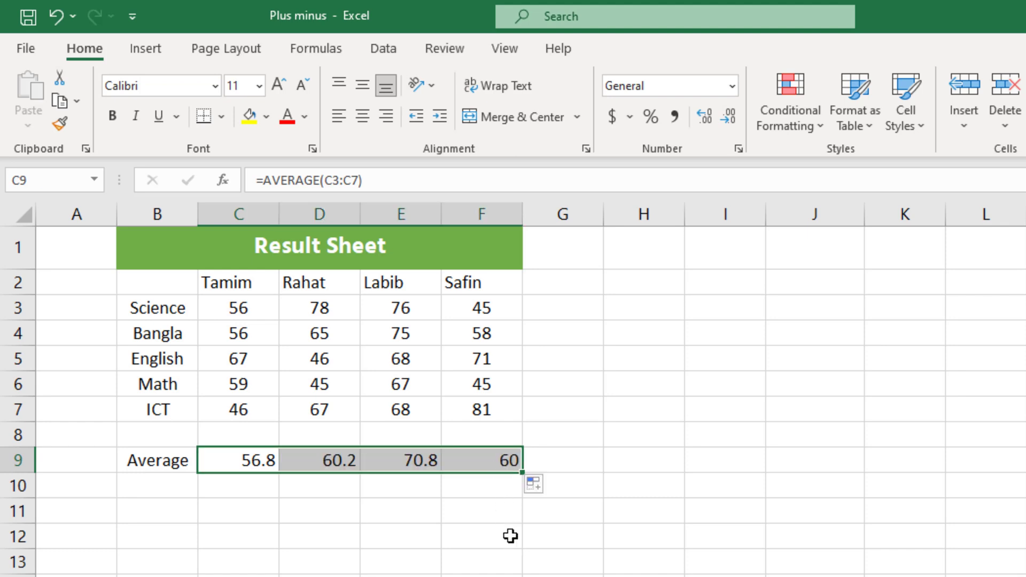
pyautogui.click(337, 462)
pyautogui.click(335, 281)
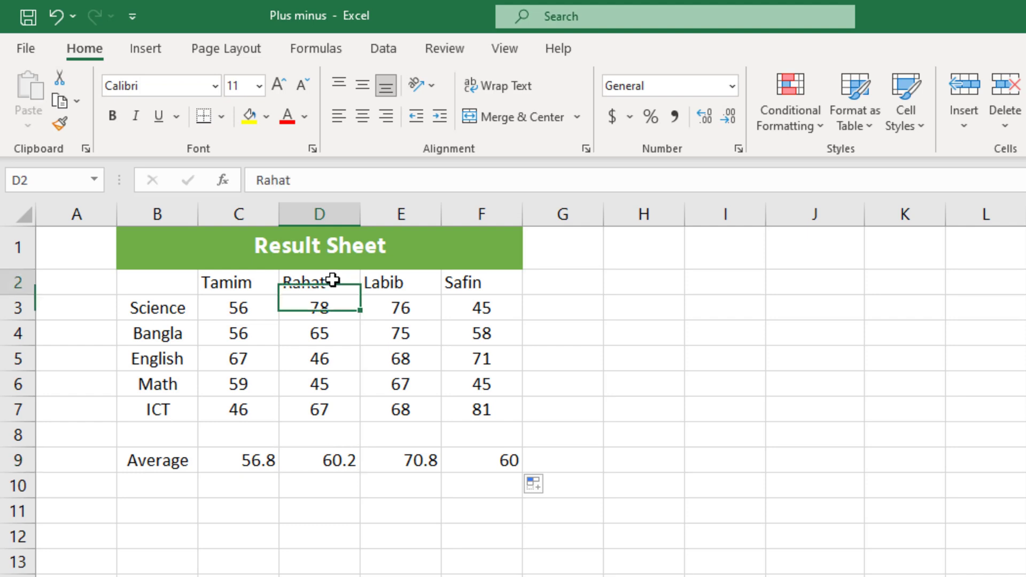
pyautogui.click(399, 281)
pyautogui.click(444, 286)
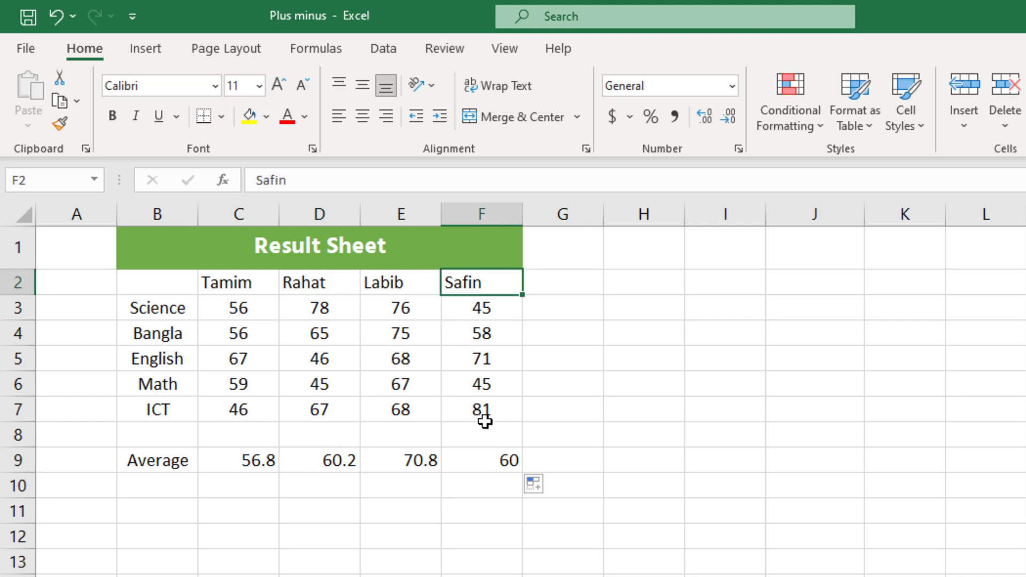
pyautogui.click(484, 458)
# - Enter the row label "maximum" in B10, below the Average label
pyautogui.click(157, 485)
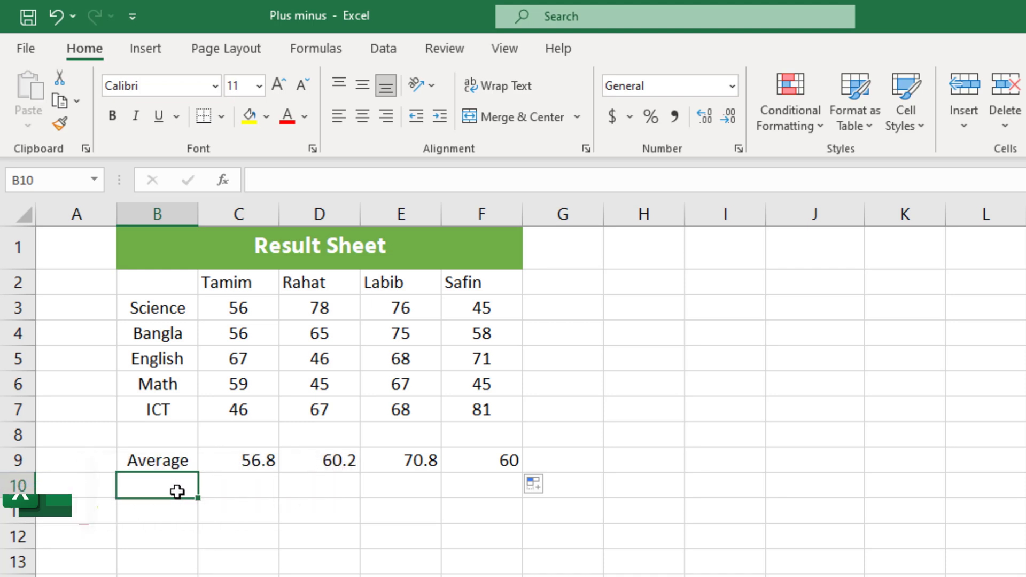
pyautogui.doubleClick(179, 491)
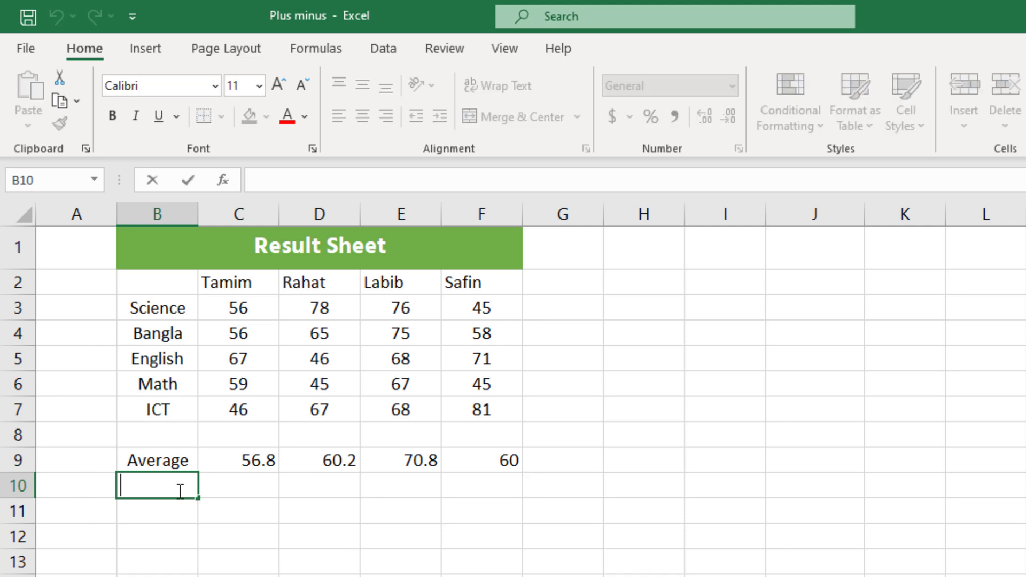
pyautogui.write('maxi')
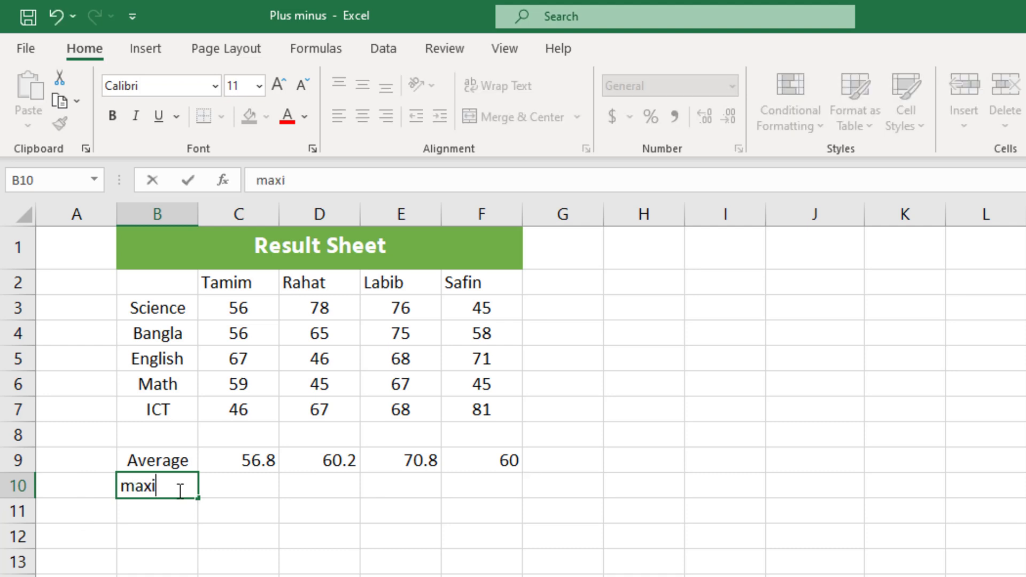
pyautogui.write('mum')
pyautogui.press('Return')
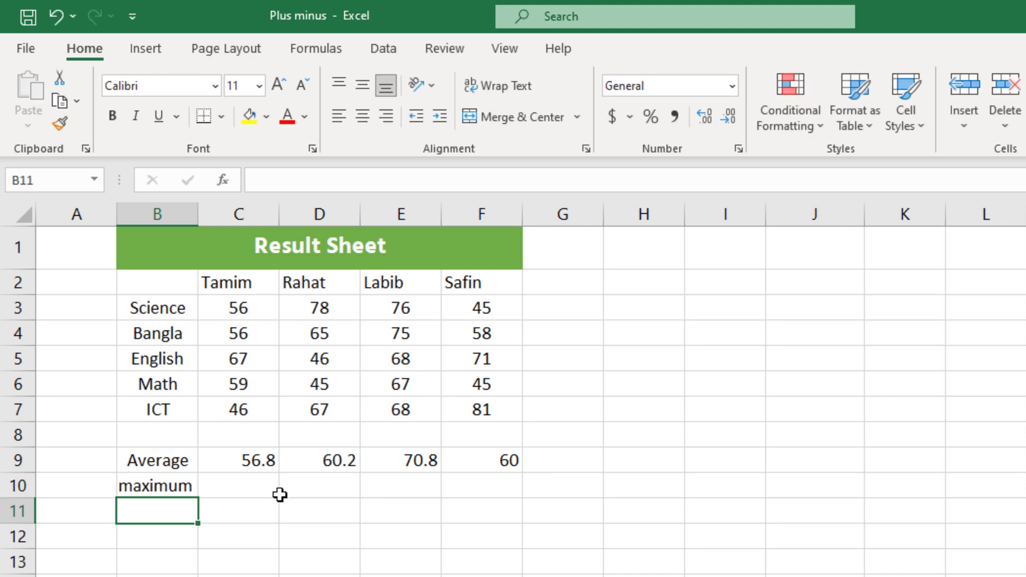
# - Find the first student's highest mark in C10 with the formula =MAX(C3:C7)
pyautogui.click(248, 476)
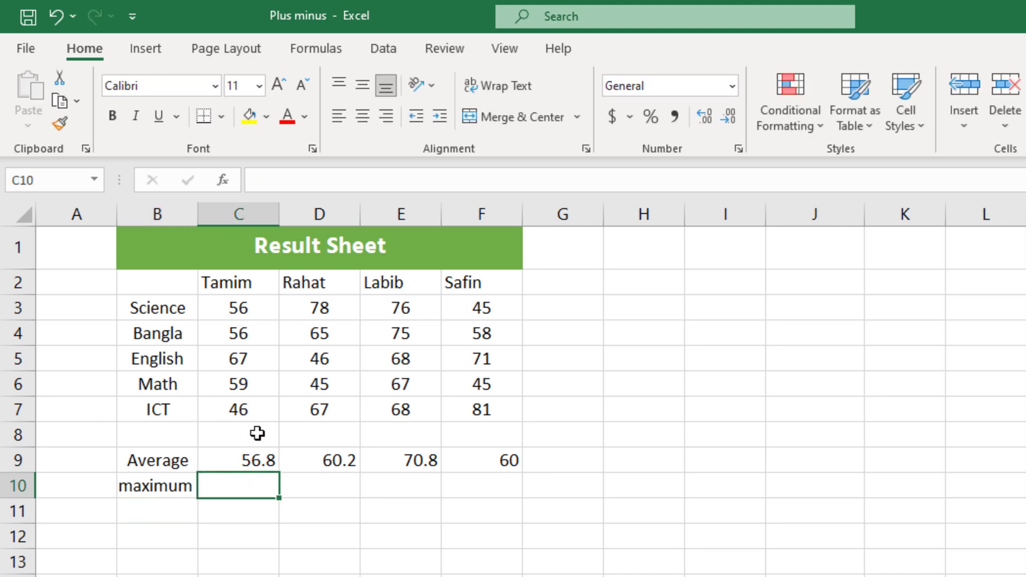
pyautogui.doubleClick(263, 489)
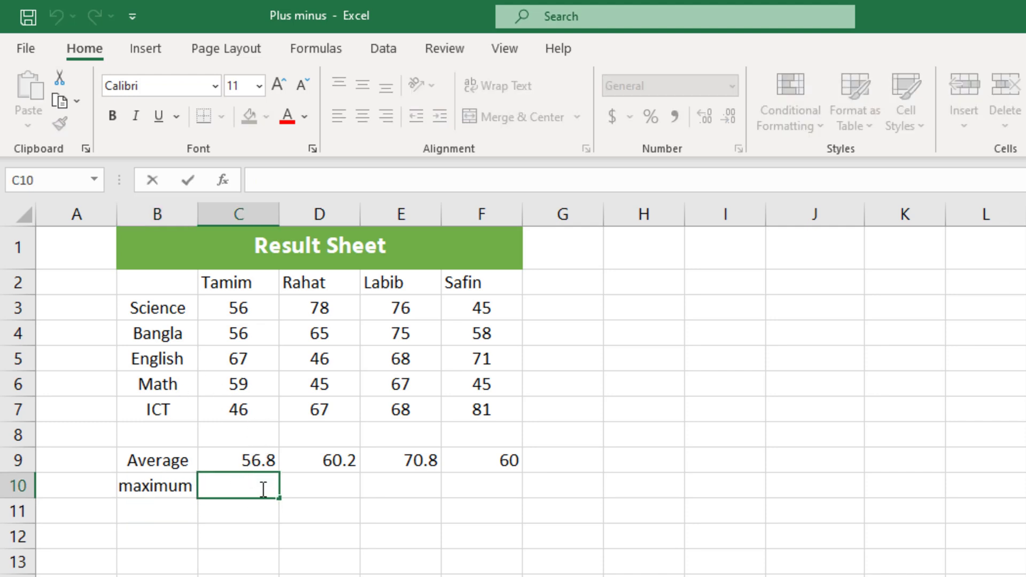
pyautogui.write('=ma')
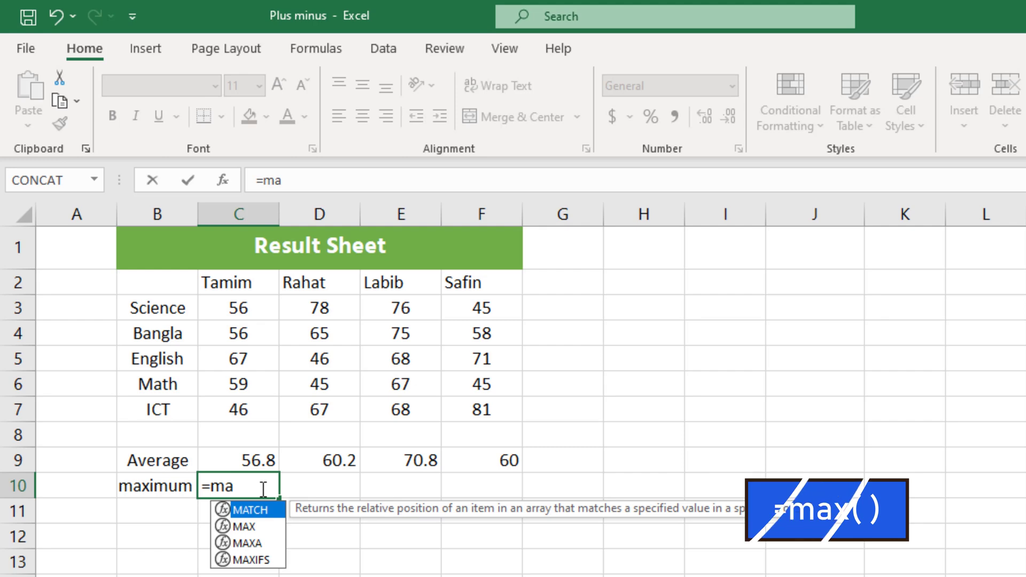
pyautogui.doubleClick(277, 523)
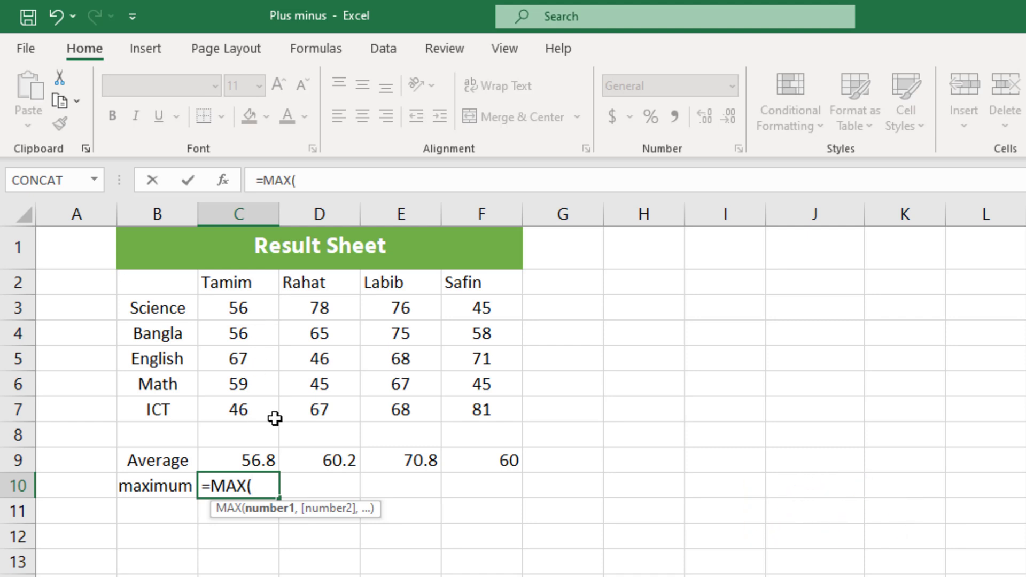
pyautogui.click(256, 307)
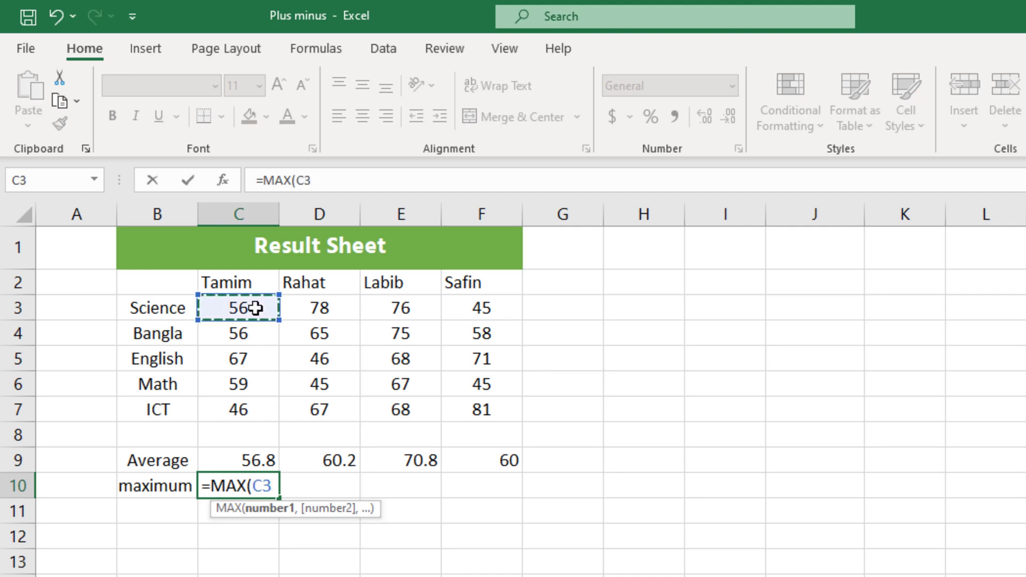
pyautogui.moveTo(276, 315); pyautogui.dragTo(248, 412)
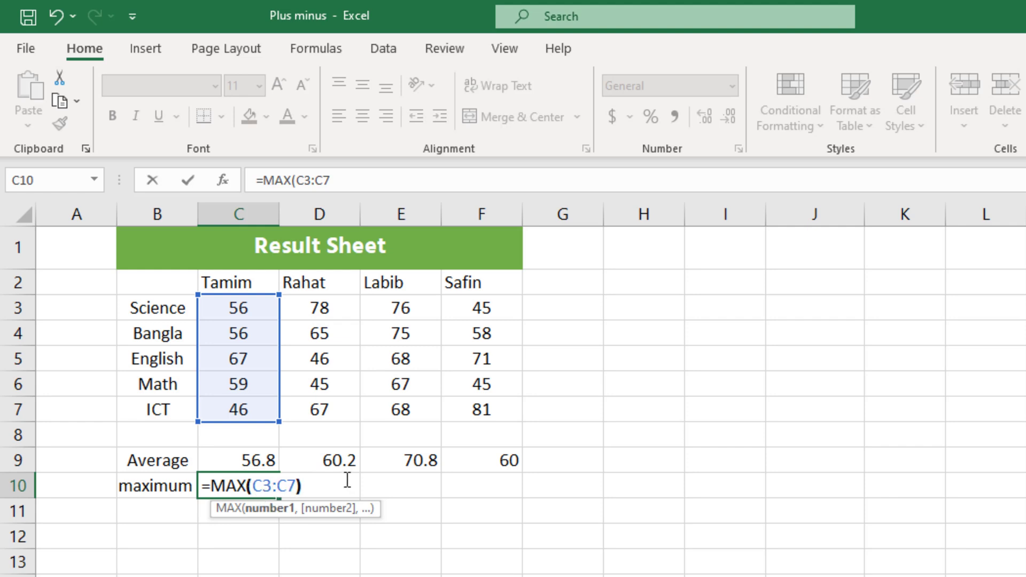
pyautogui.write(')')
pyautogui.press('Return')
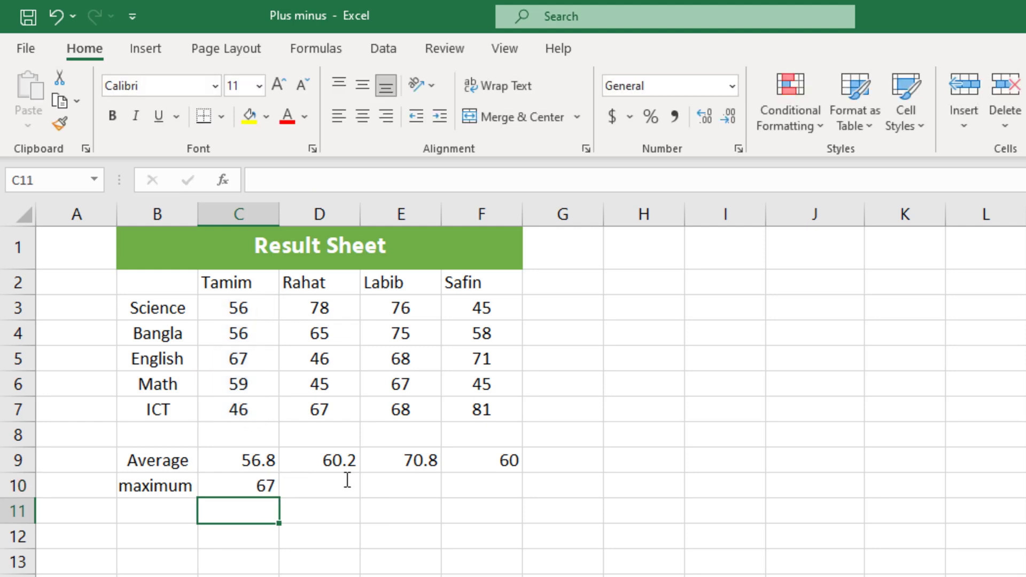
pyautogui.click(265, 484)
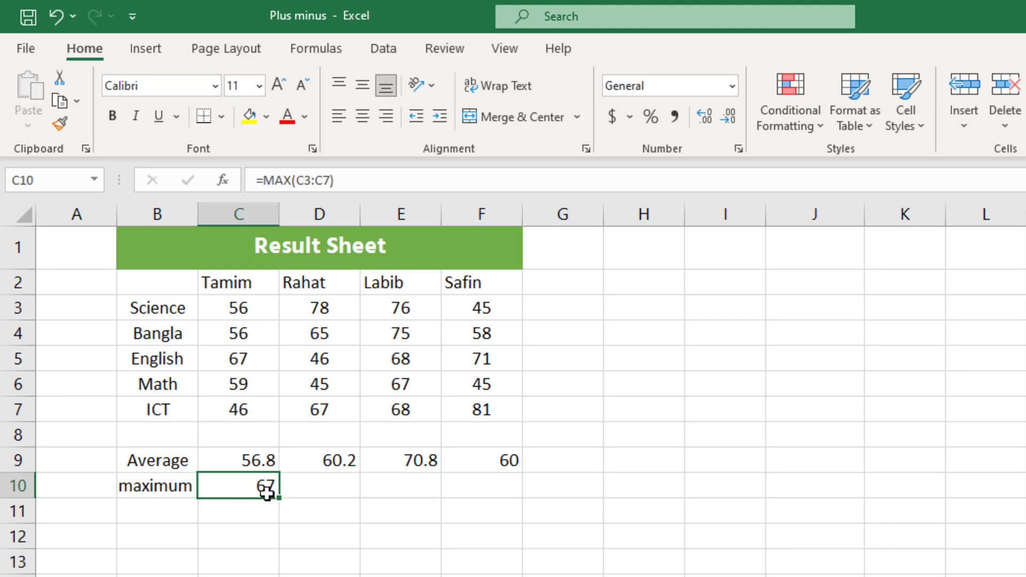
pyautogui.click(235, 410)
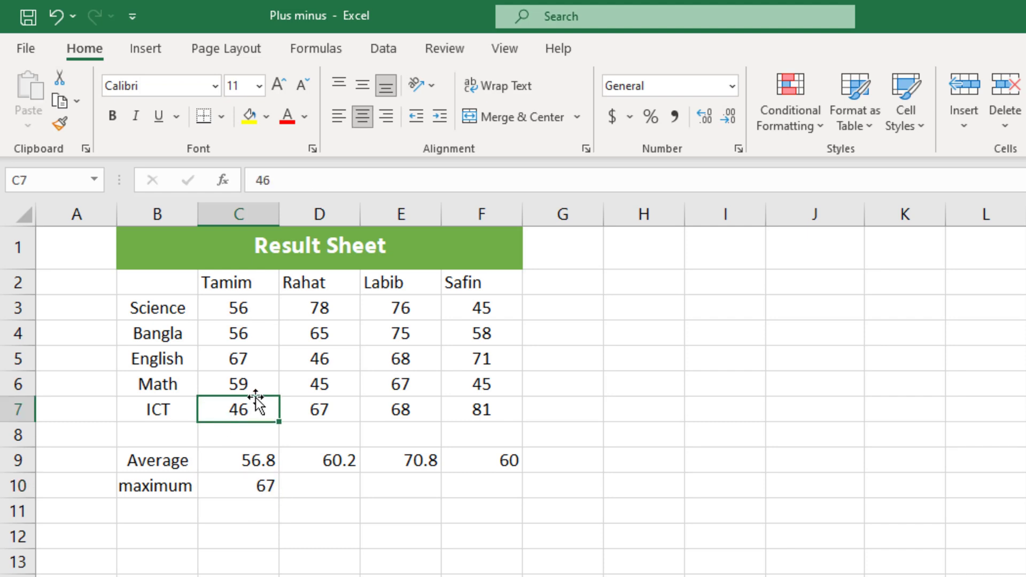
# - Change the first student's Bangla mark in C4 to 68
pyautogui.moveTo(256, 382); pyautogui.dragTo(259, 308)
pyautogui.click(259, 308)
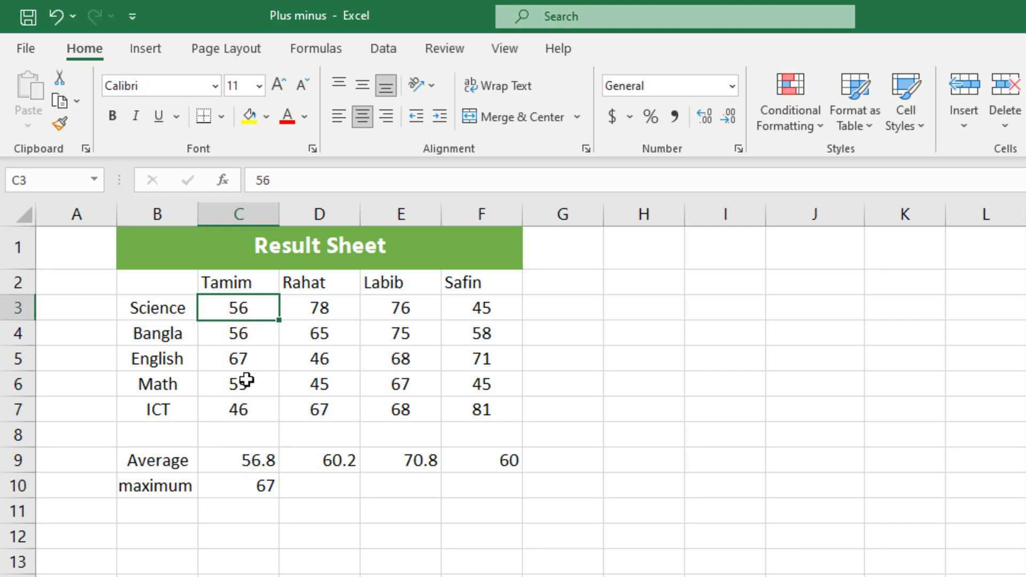
pyautogui.click(246, 384)
pyautogui.click(245, 408)
pyautogui.click(252, 354)
pyautogui.click(240, 332)
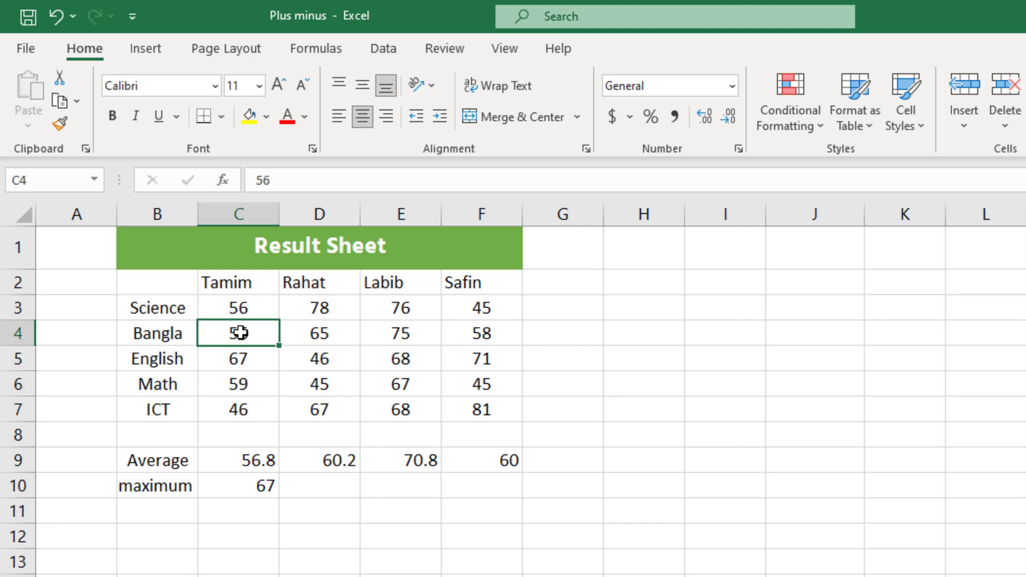
pyautogui.doubleClick(267, 332)
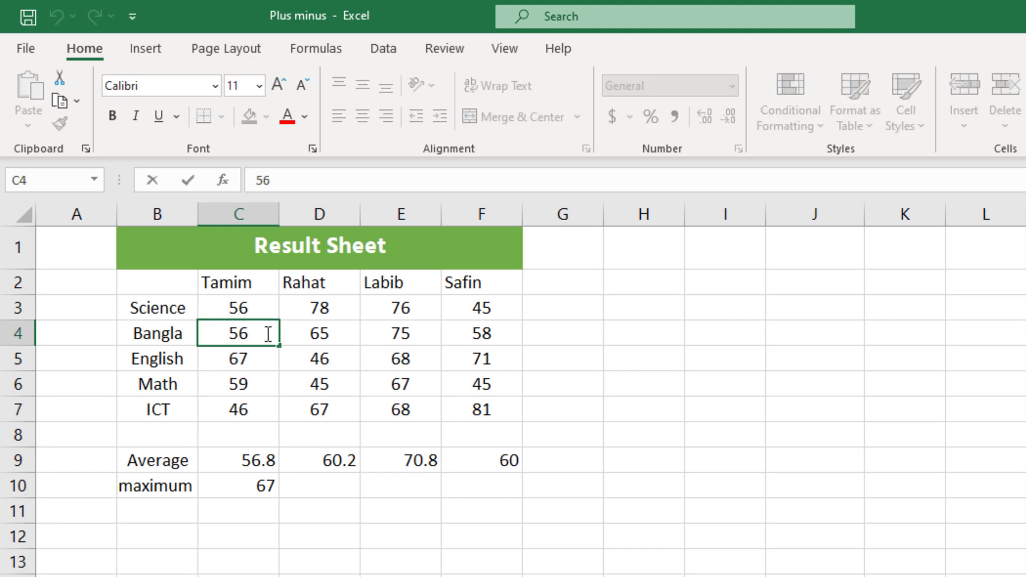
pyautogui.press('BackSpace')
pyautogui.write('68')
pyautogui.press('Return')
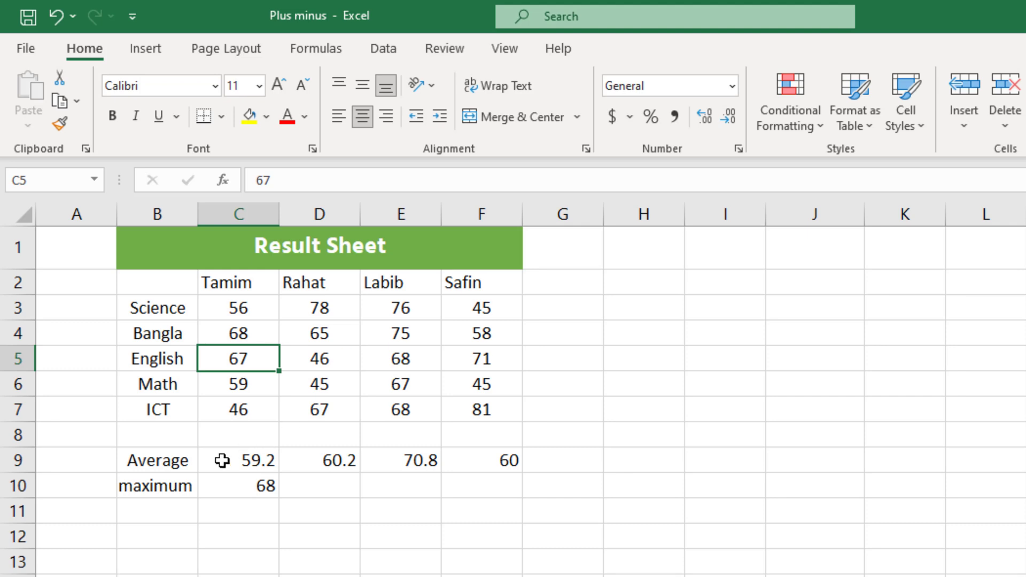
# - Fill the MAX formula from C10 across to F10 for the remaining students and check the copied cells
pyautogui.click(269, 482)
pyautogui.click(262, 458)
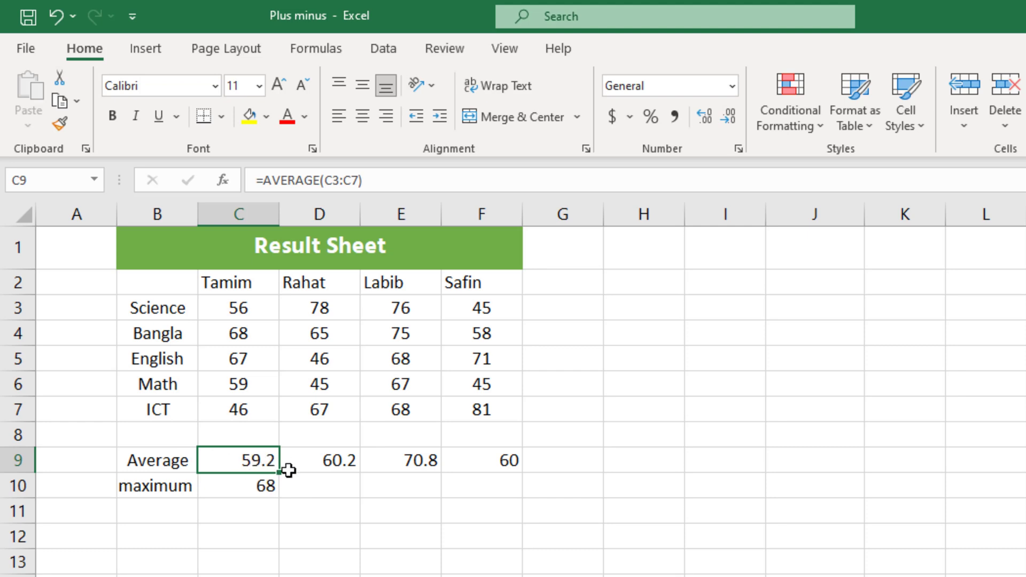
pyautogui.click(261, 486)
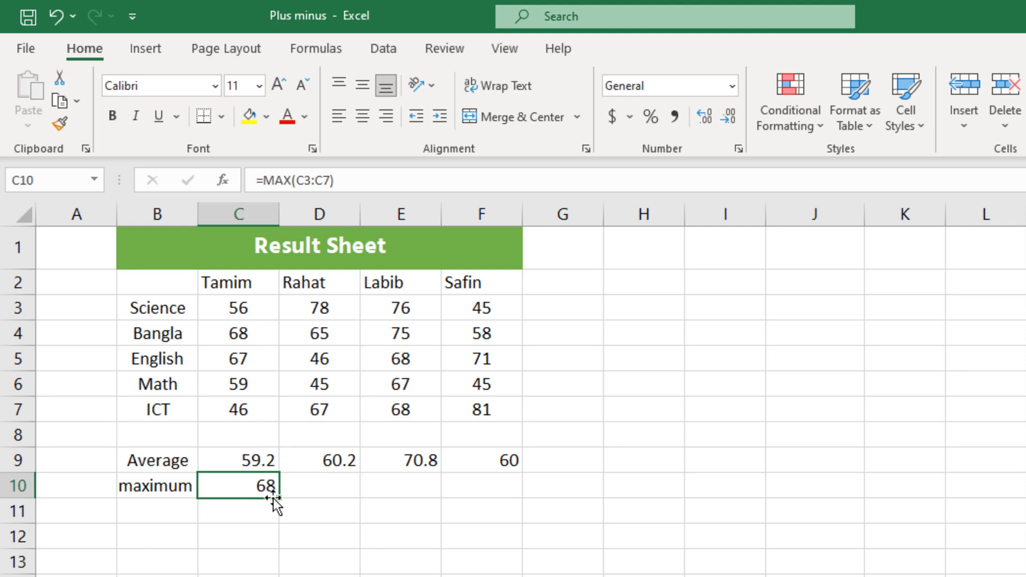
pyautogui.moveTo(280, 498); pyautogui.dragTo(500, 495)
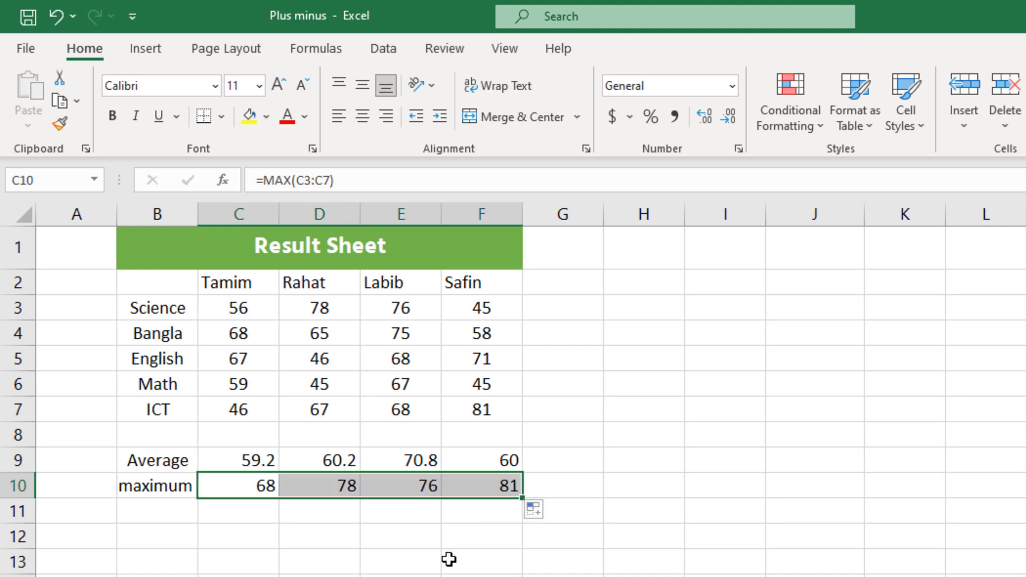
pyautogui.click(412, 485)
pyautogui.click(336, 486)
pyautogui.click(430, 486)
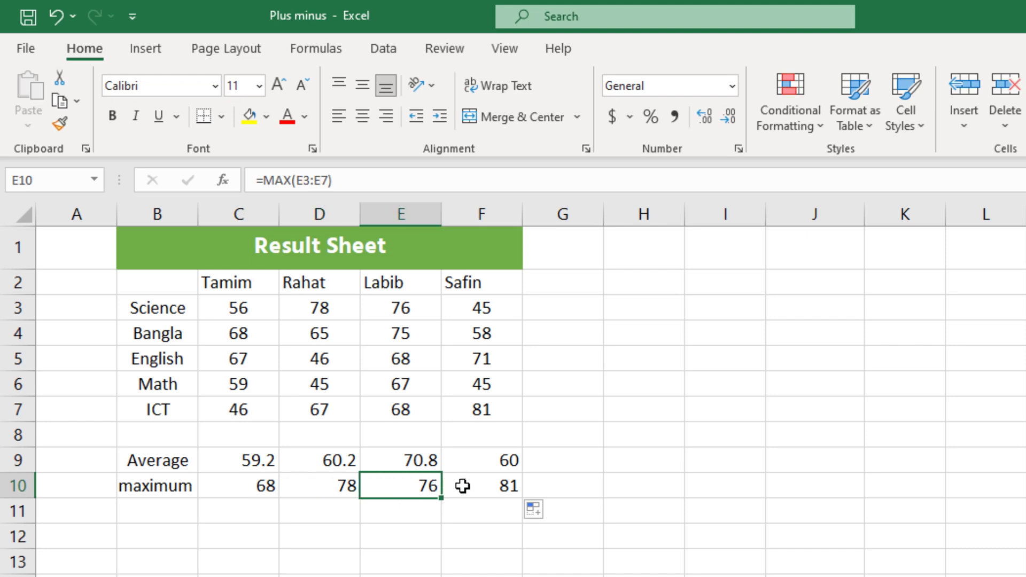
pyautogui.click(514, 485)
pyautogui.click(250, 510)
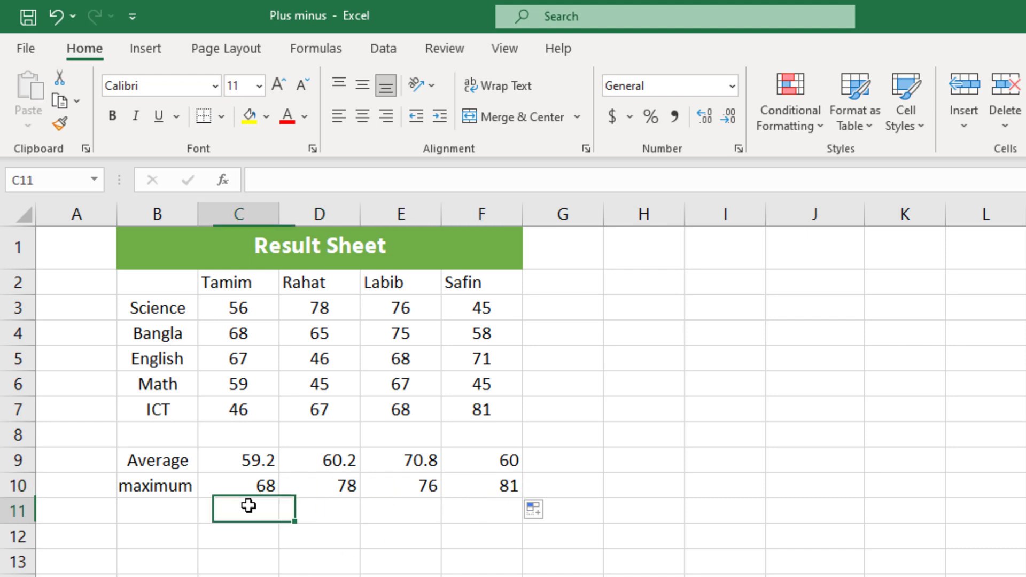
# - Enter the row label "Minimum" in B11, below the maximum label
pyautogui.click(159, 514)
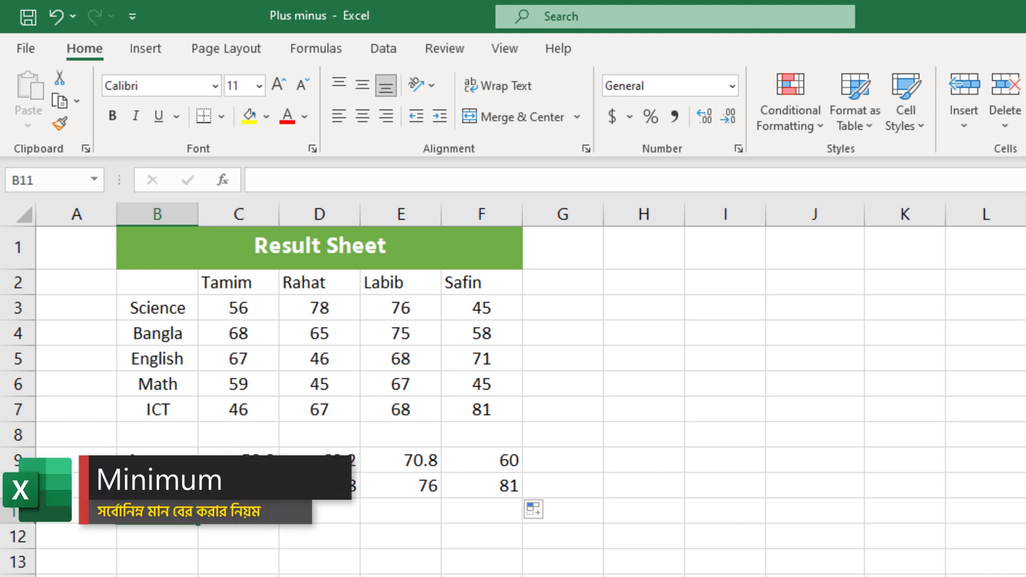
pyautogui.doubleClick(168, 509)
pyautogui.write('Mimi')
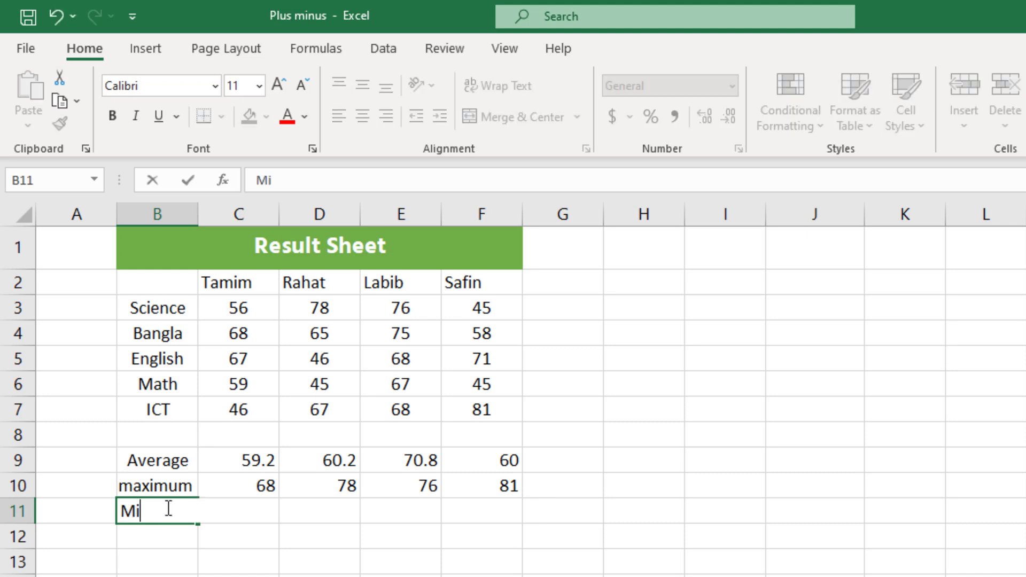
pyautogui.press('BackSpace')
pyautogui.press('BackSpace')
pyautogui.write('nimum')
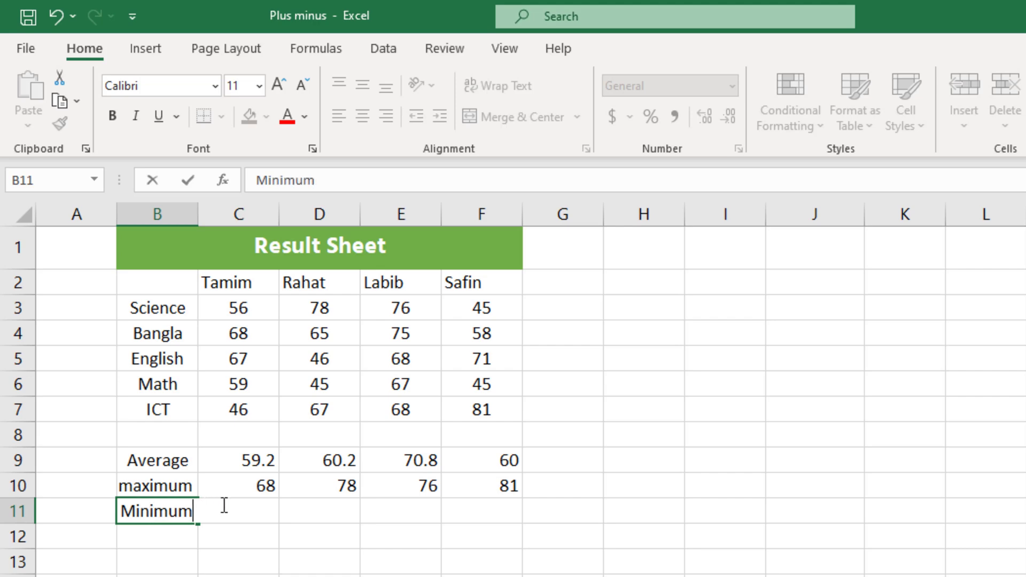
pyautogui.click(263, 558)
# - Find the first student's lowest mark in C11 with the formula =MIN(C3:C7)
pyautogui.doubleClick(260, 509)
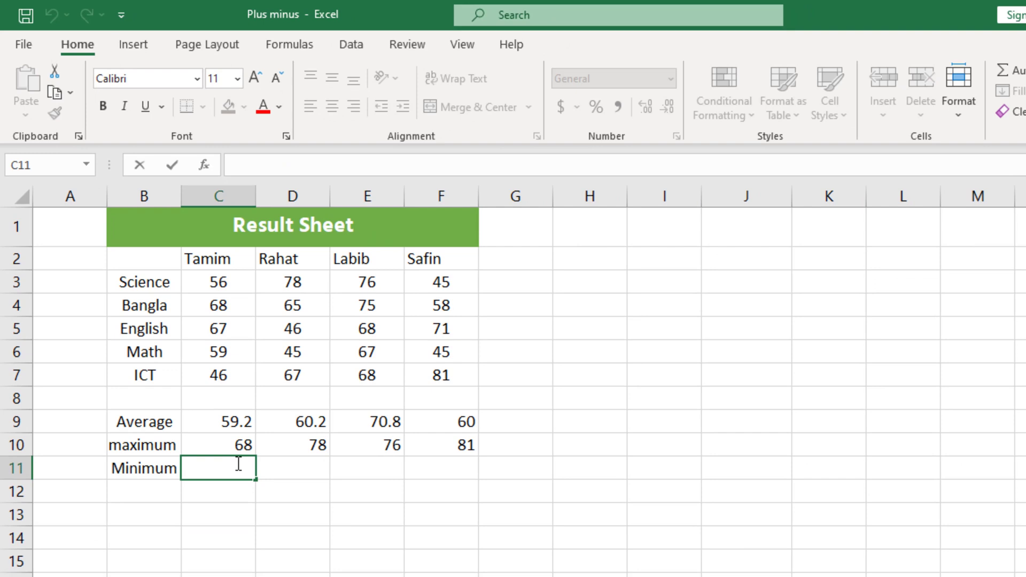
pyautogui.write('+')
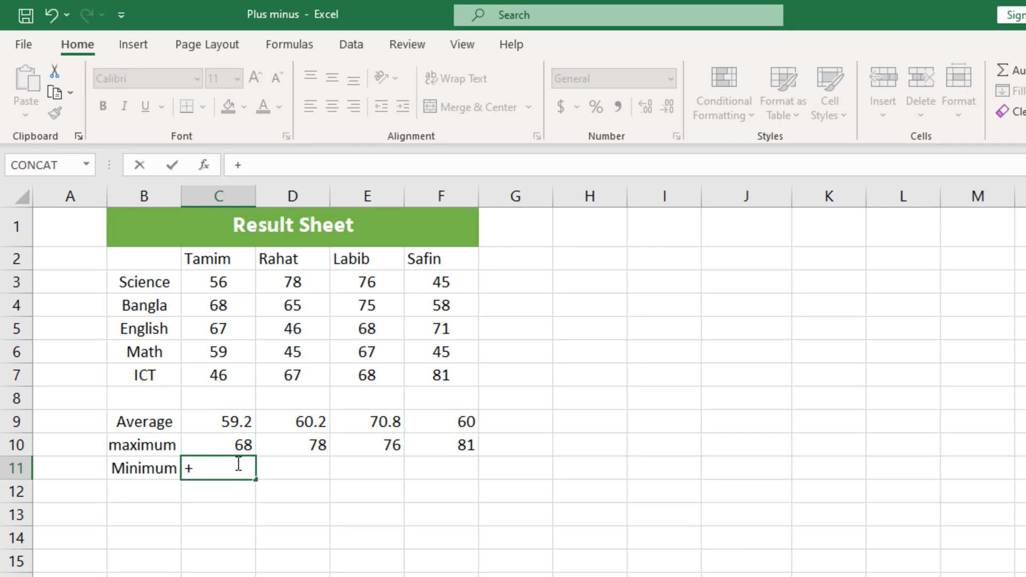
pyautogui.press('BackSpace')
pyautogui.write('=min')
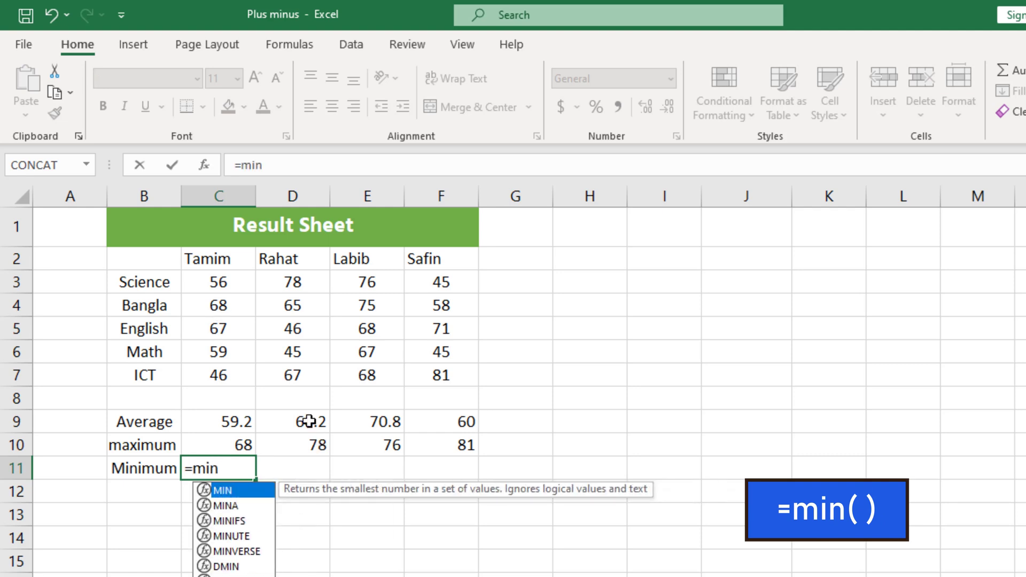
pyautogui.doubleClick(231, 492)
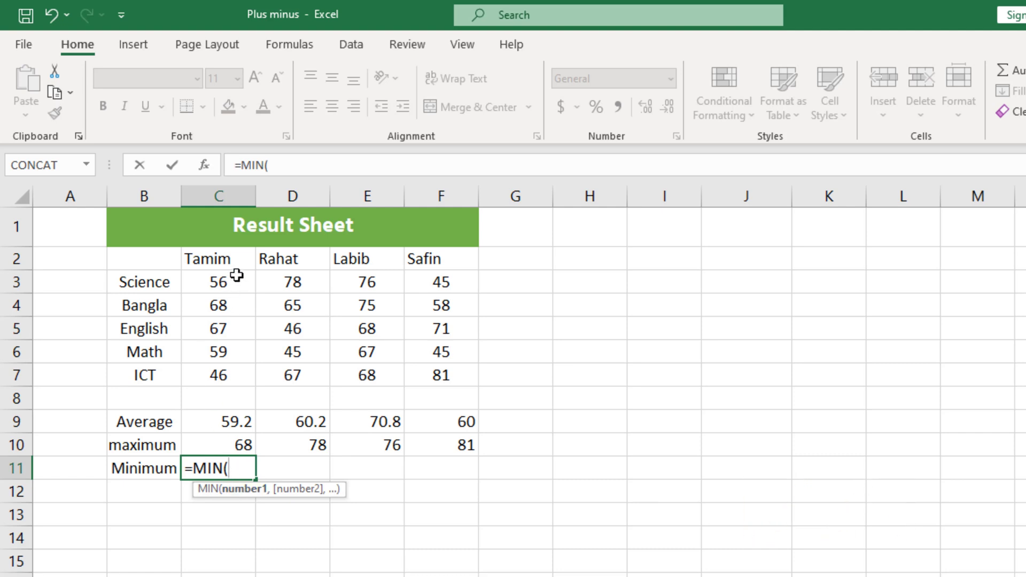
pyautogui.moveTo(237, 280); pyautogui.dragTo(252, 365)
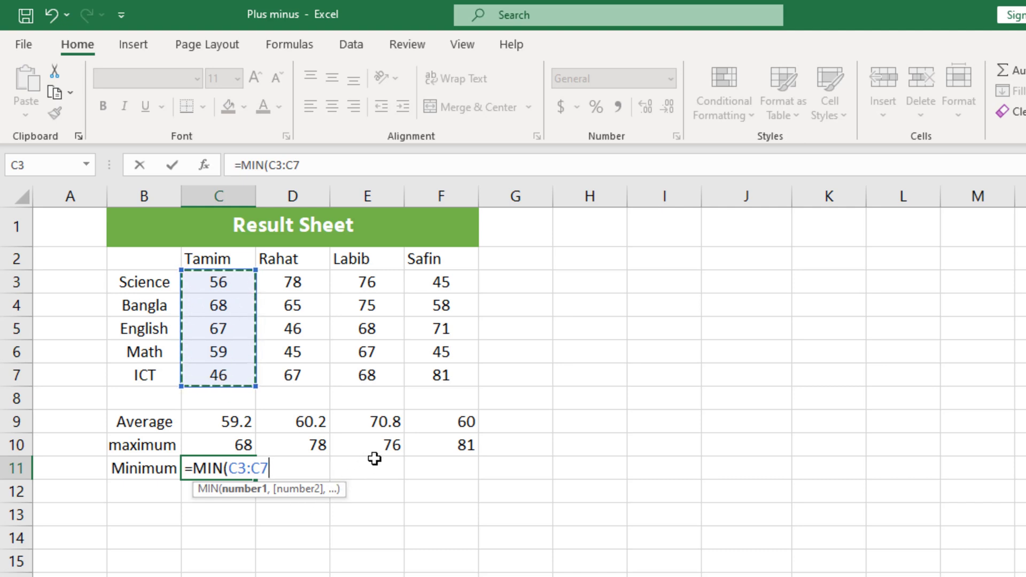
pyautogui.write(')')
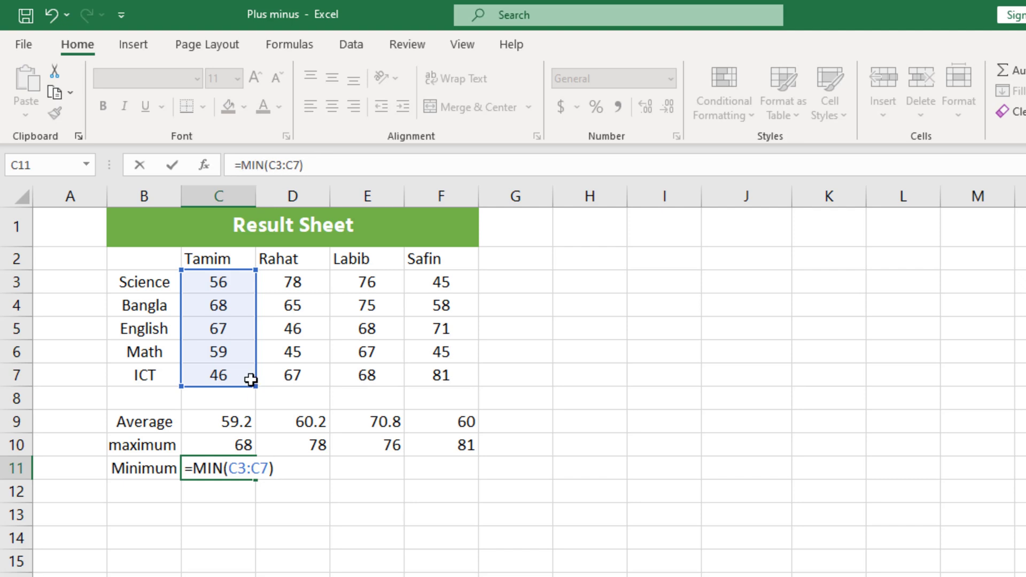
pyautogui.press('Return')
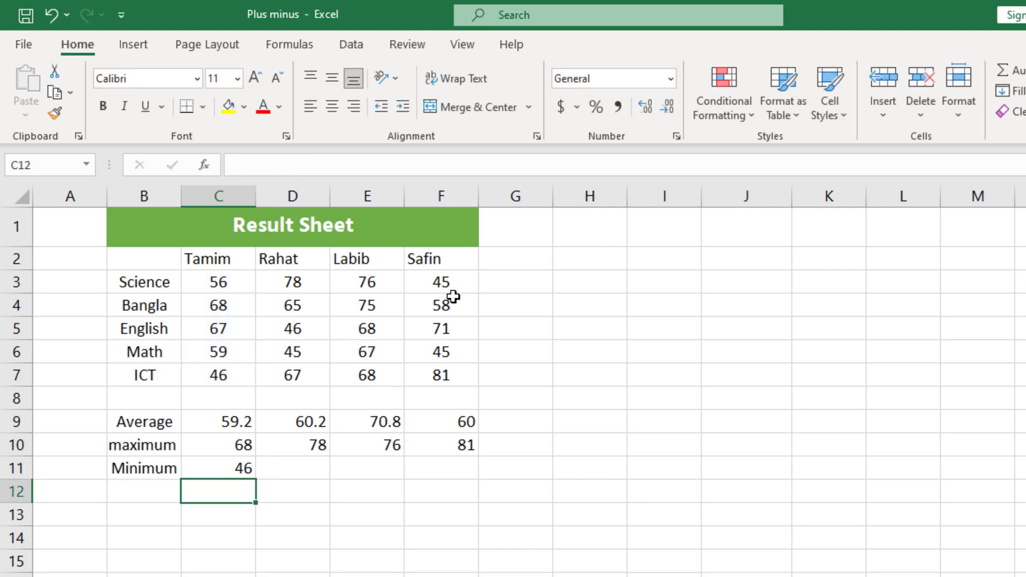
# - Fill the MIN formula from C11 across to F11 for the remaining students and check the copied cells
pyautogui.click(244, 467)
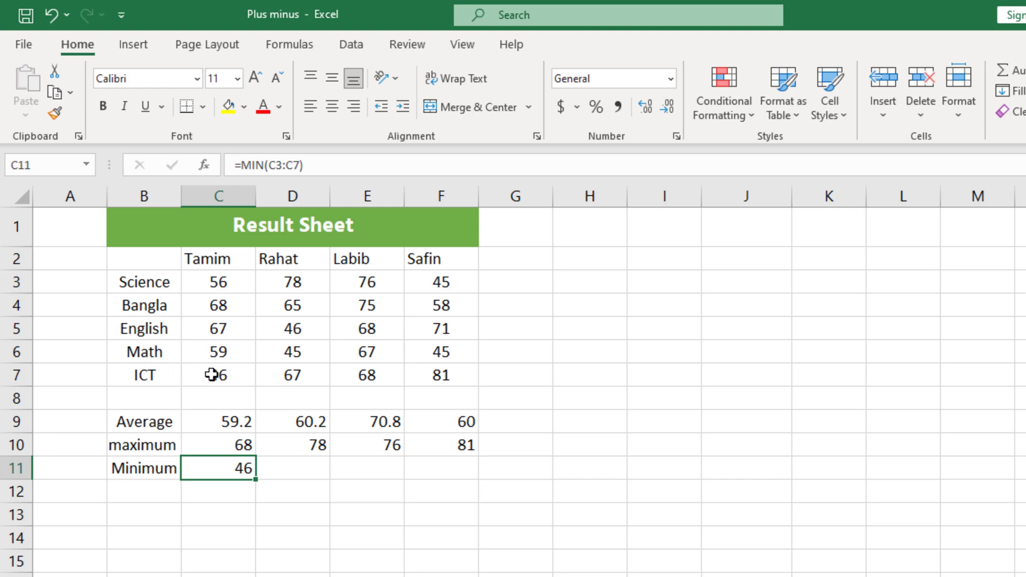
pyautogui.click(238, 376)
pyautogui.click(249, 477)
pyautogui.moveTo(258, 477); pyautogui.dragTo(472, 486)
pyautogui.click(295, 469)
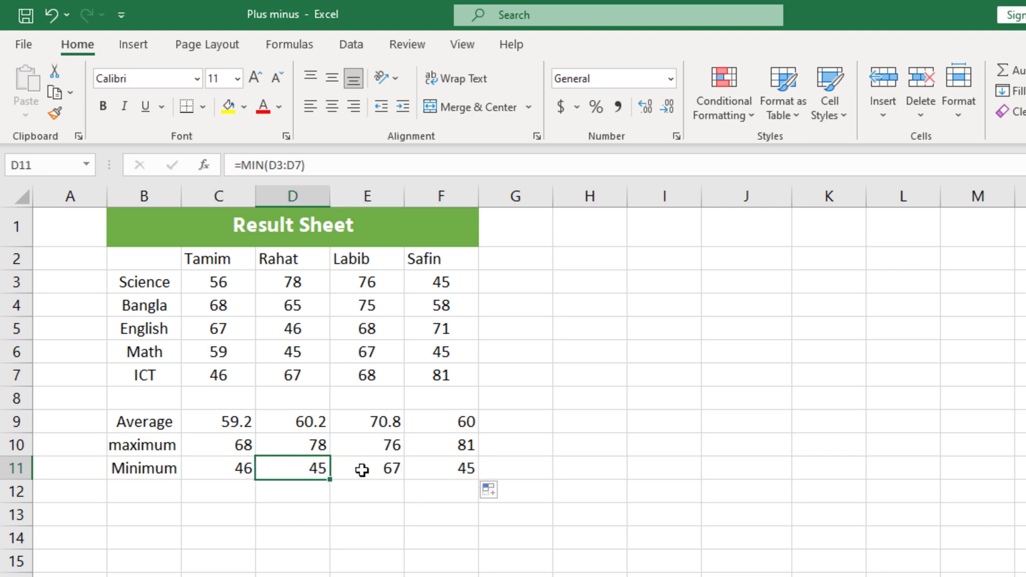
pyautogui.click(363, 468)
pyautogui.click(452, 471)
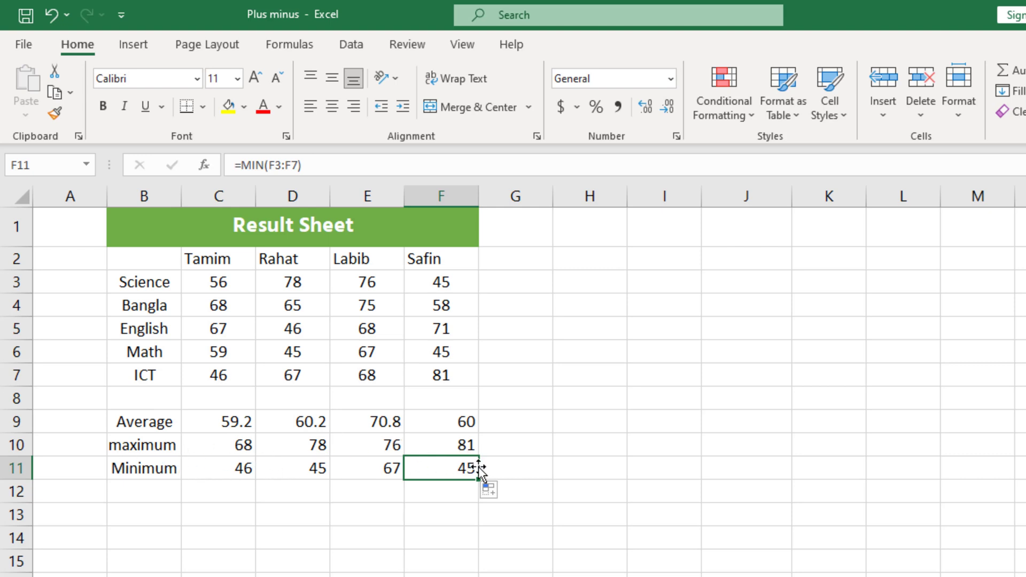
pyautogui.click(438, 513)
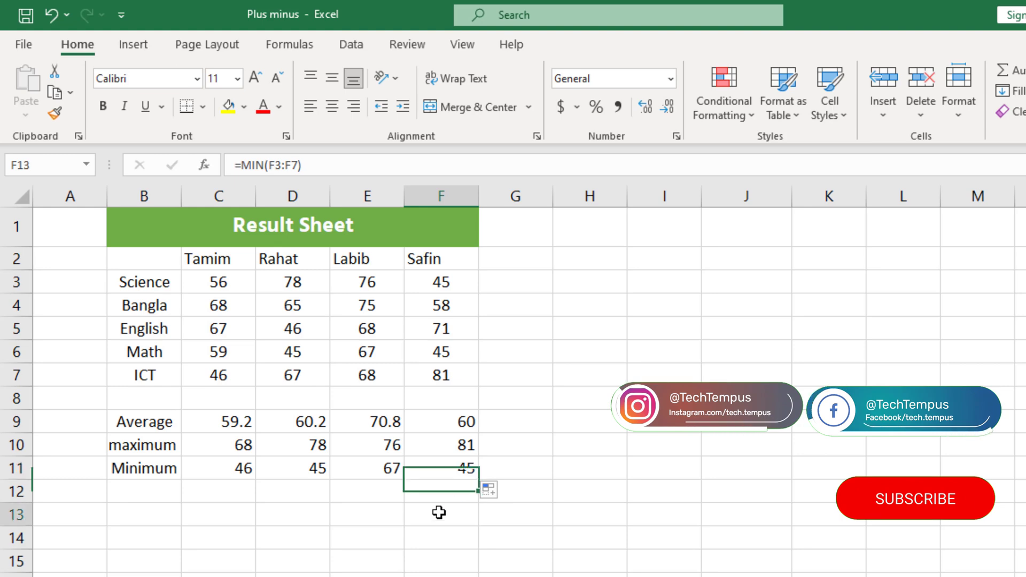
pyautogui.click(244, 462)
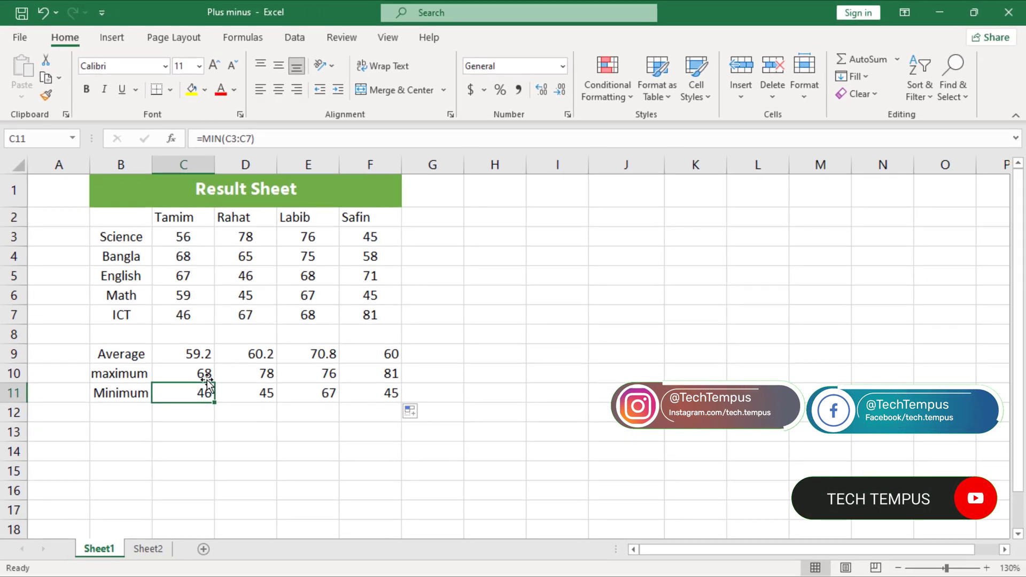